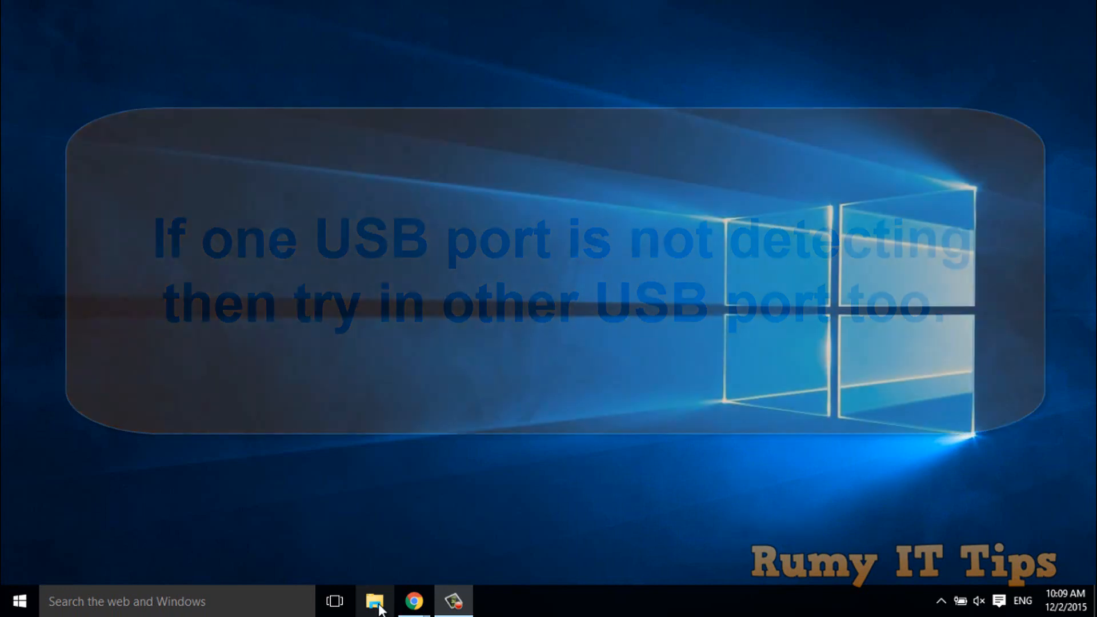
Open This PC in File Explorer and turn off the "Hide empty drives" option in Folder Options, applying the change
{"action": "left_click", "coordinate": [376, 601]}
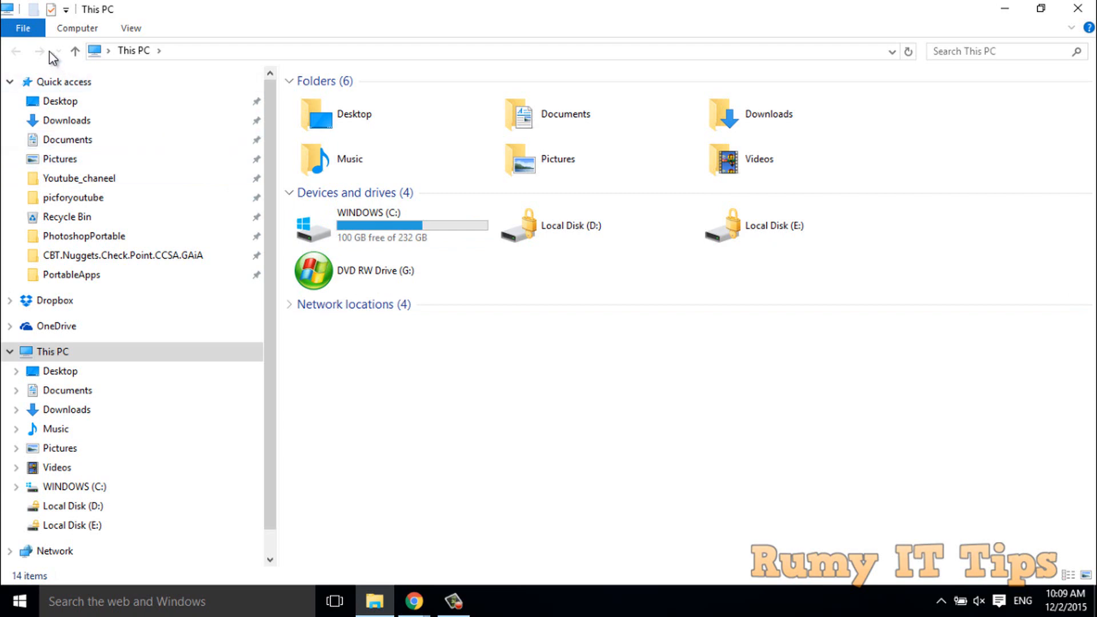
{"action": "left_click", "coordinate": [28, 36]}
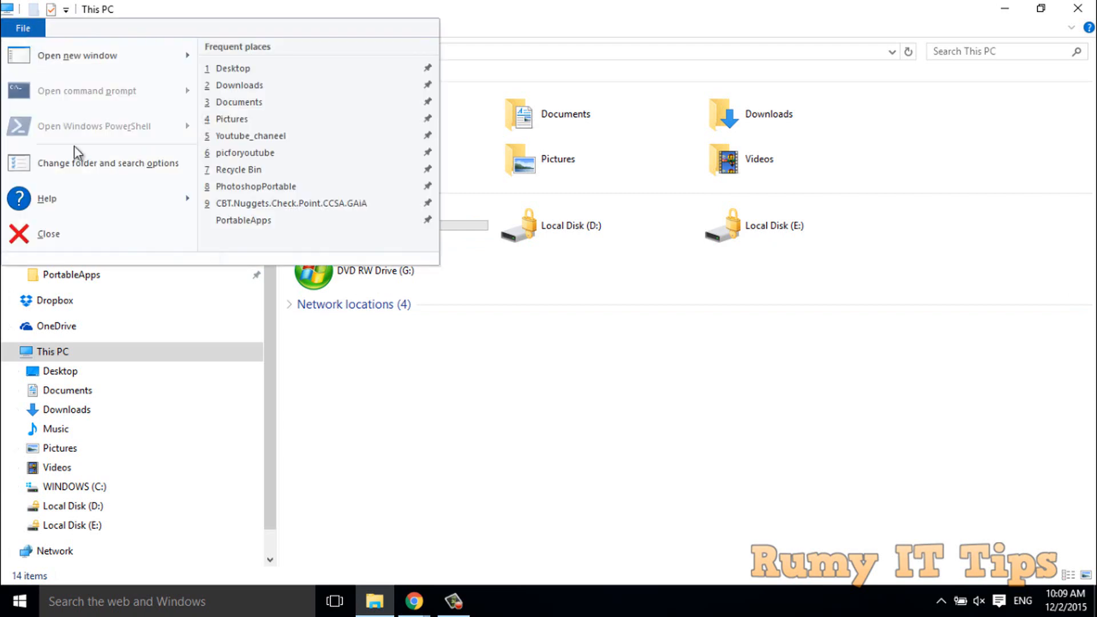
{"action": "left_click", "coordinate": [174, 165]}
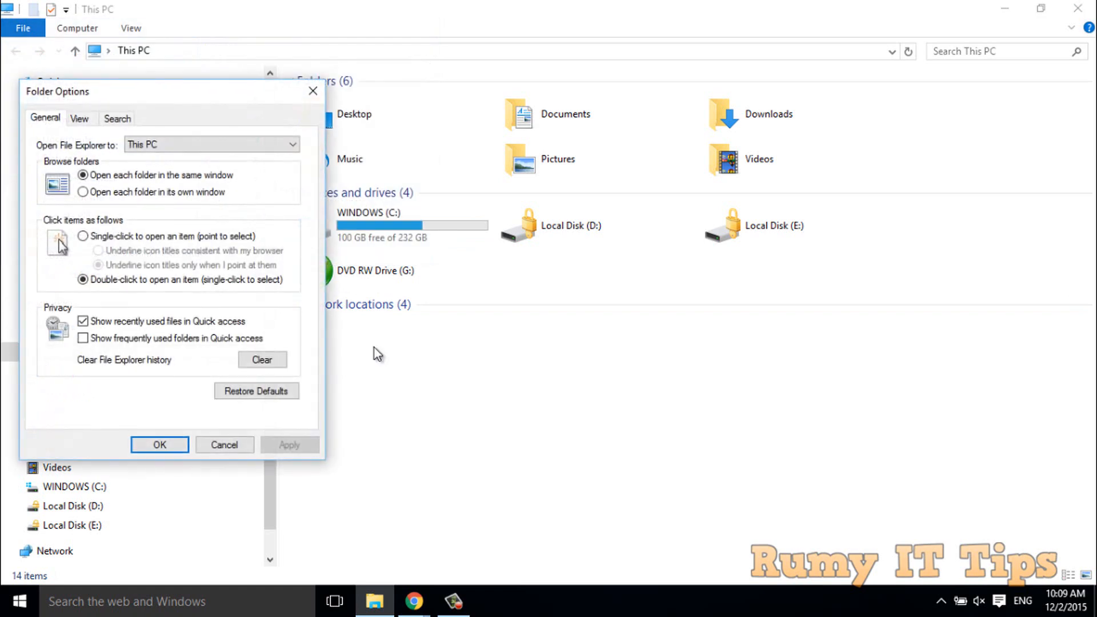
{"action": "left_click_drag", "start_coordinate": [92, 91], "coordinate": [606, 56]}
{"action": "left_click", "coordinate": [598, 89]}
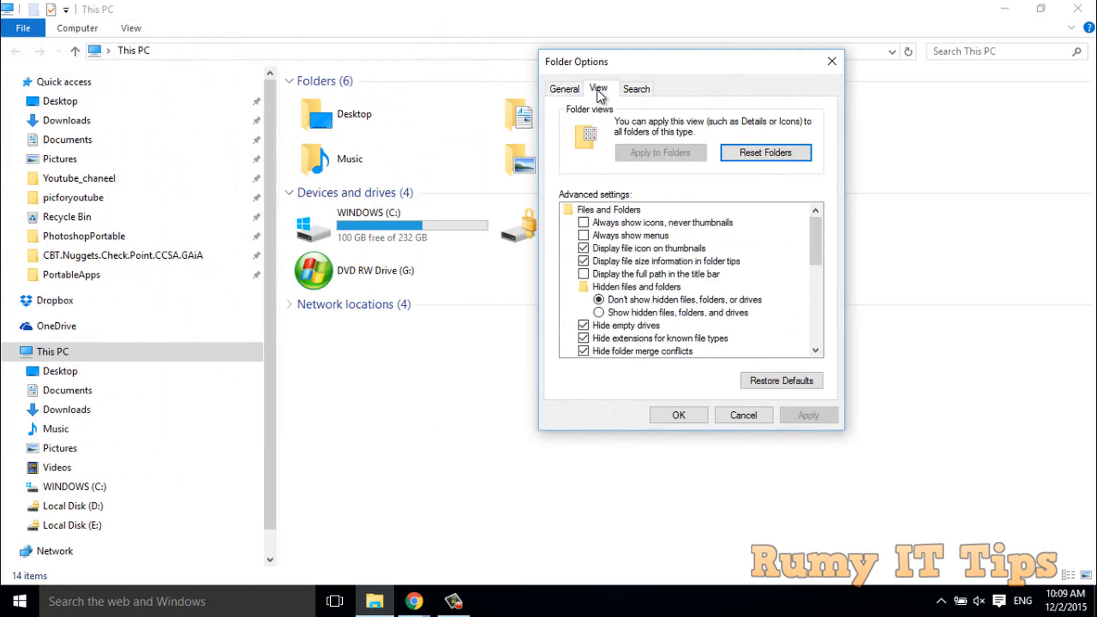
{"action": "left_click", "coordinate": [609, 325]}
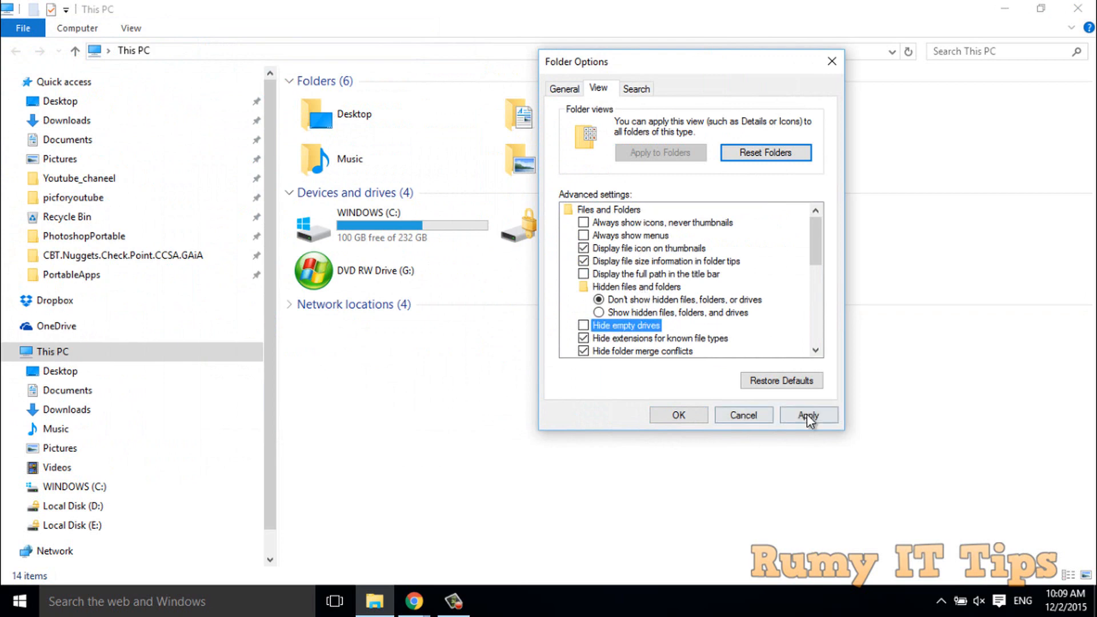
{"action": "left_click", "coordinate": [818, 417]}
{"action": "left_click", "coordinate": [681, 416]}
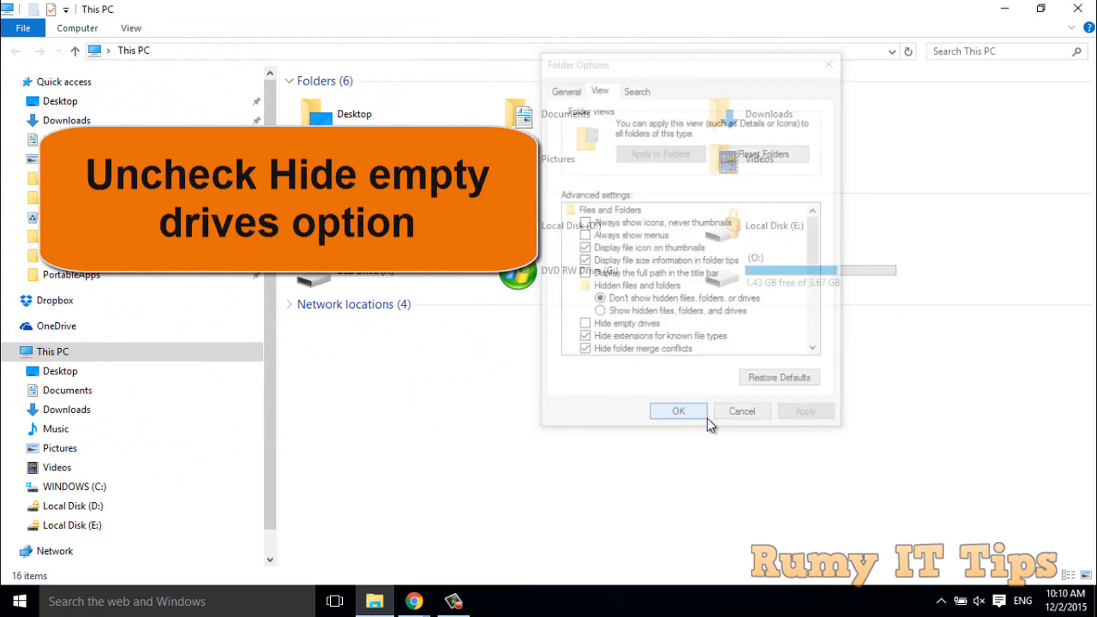
Open drive (O:) to examine its contents, return to This PC and close the window
{"action": "double_click", "coordinate": [745, 276]}
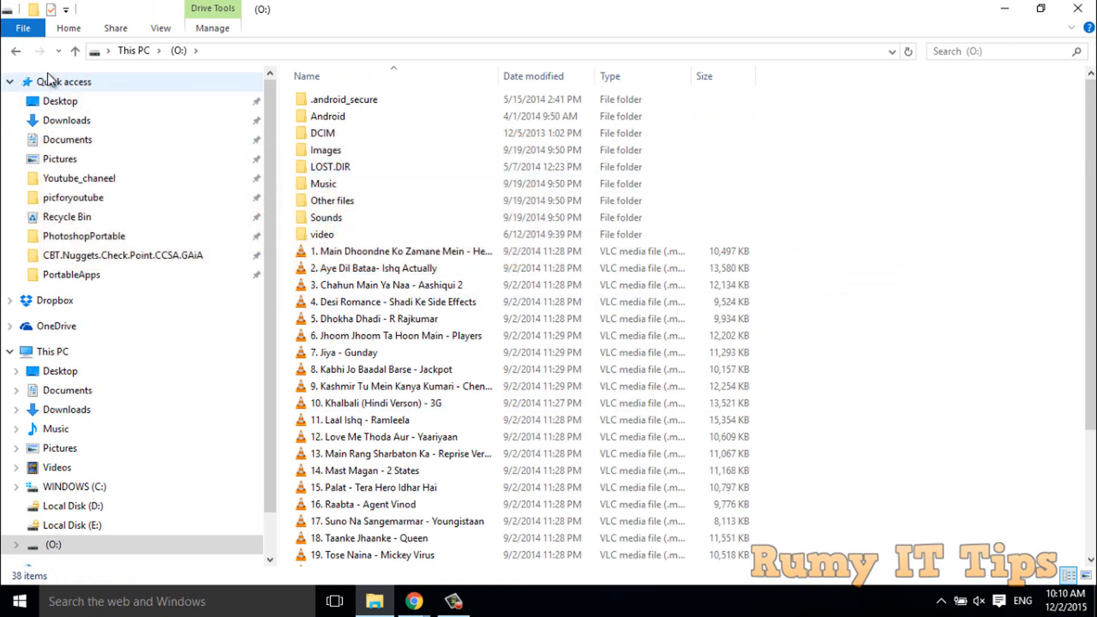
{"action": "left_click", "coordinate": [16, 52]}
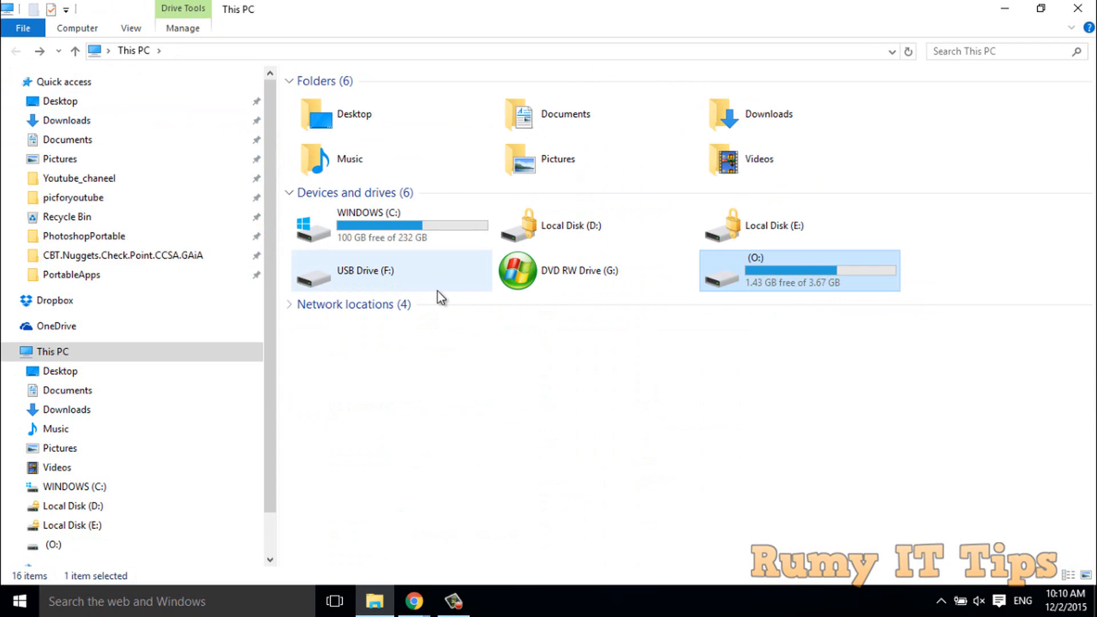
{"action": "left_click", "coordinate": [1083, 6]}
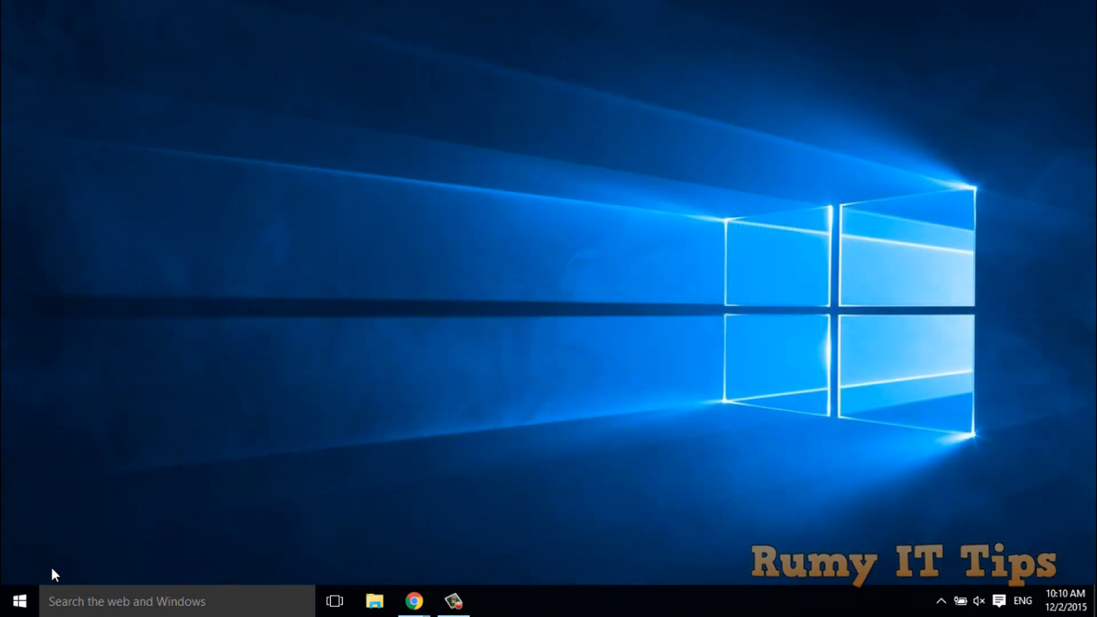
Open Control Panel, search it for "tr" and open Troubleshooting
{"action": "right_click", "coordinate": [36, 596]}
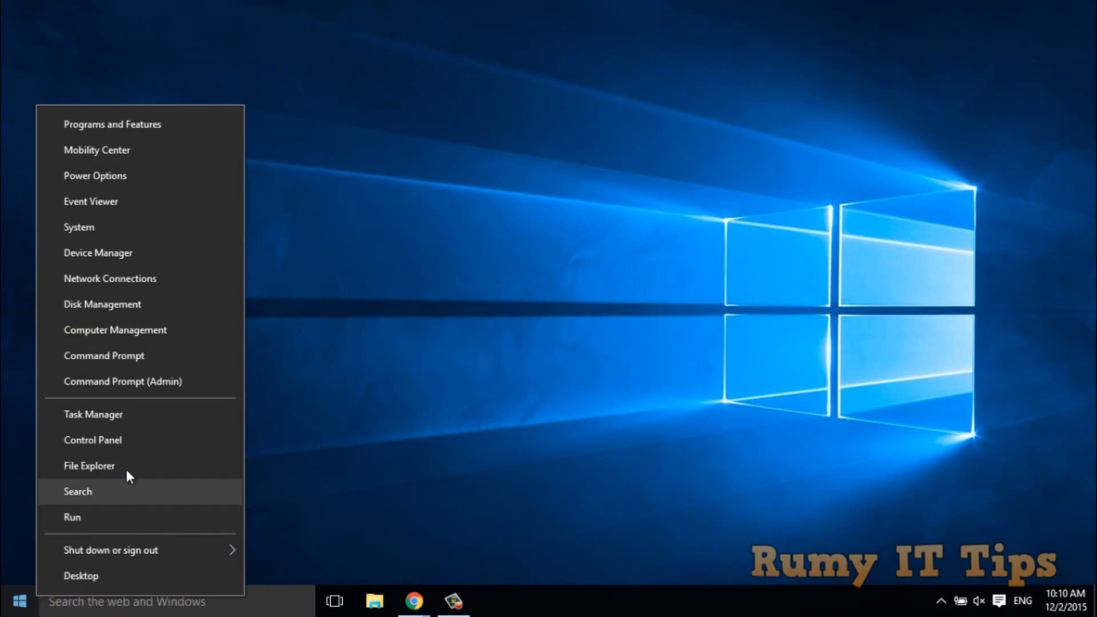
{"action": "left_click", "coordinate": [167, 441]}
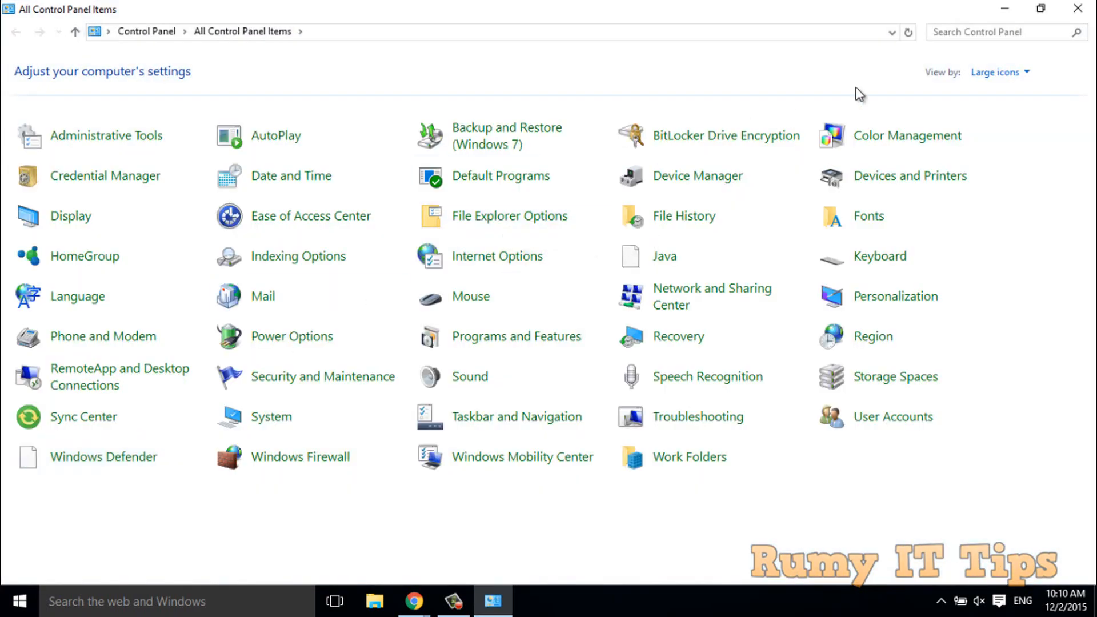
{"action": "left_click", "coordinate": [943, 33]}
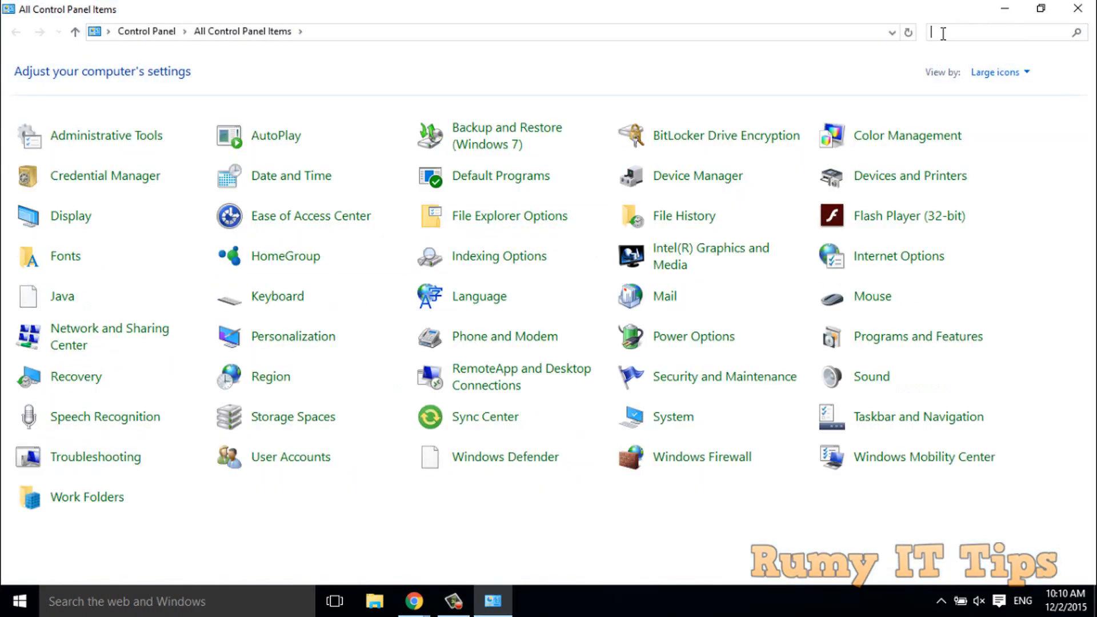
{"action": "type", "text": "tr"}
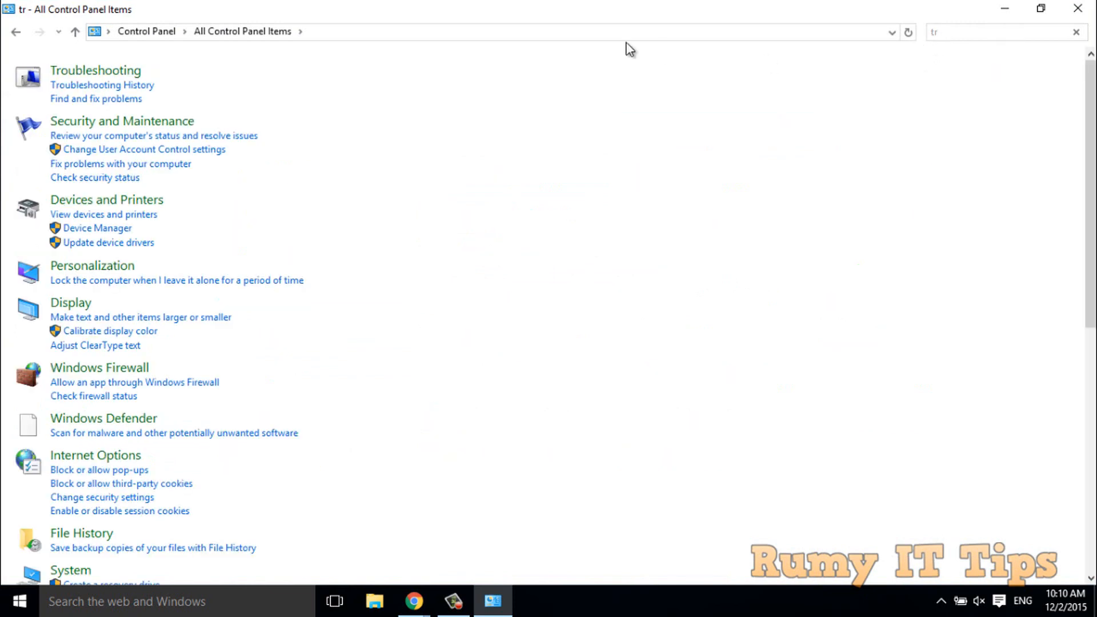
{"action": "left_click", "coordinate": [96, 72]}
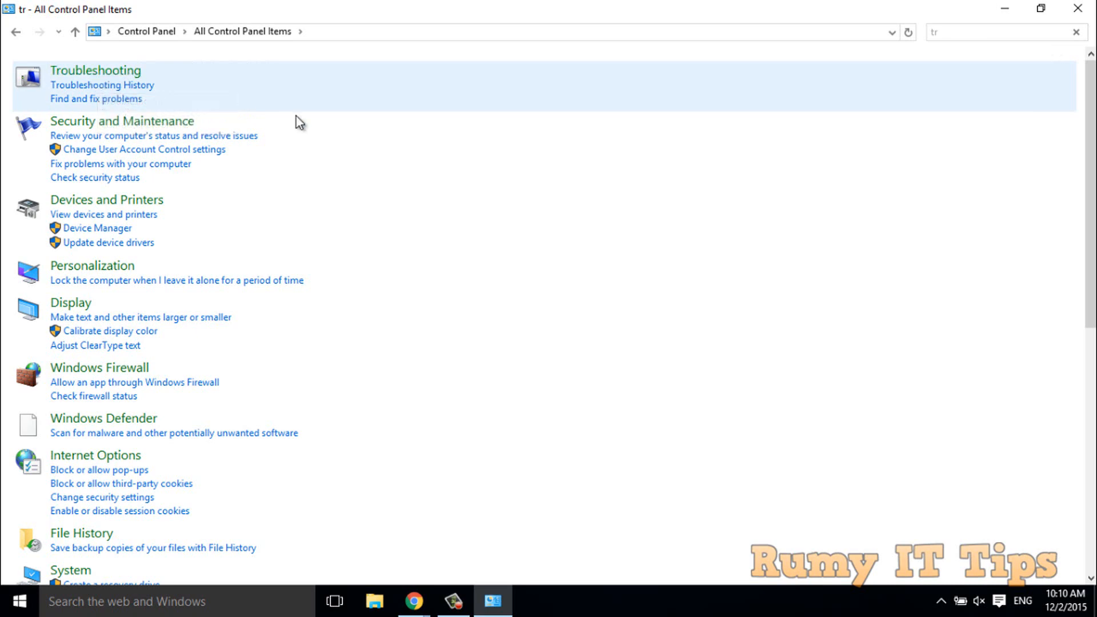
{"action": "left_click", "coordinate": [353, 150]}
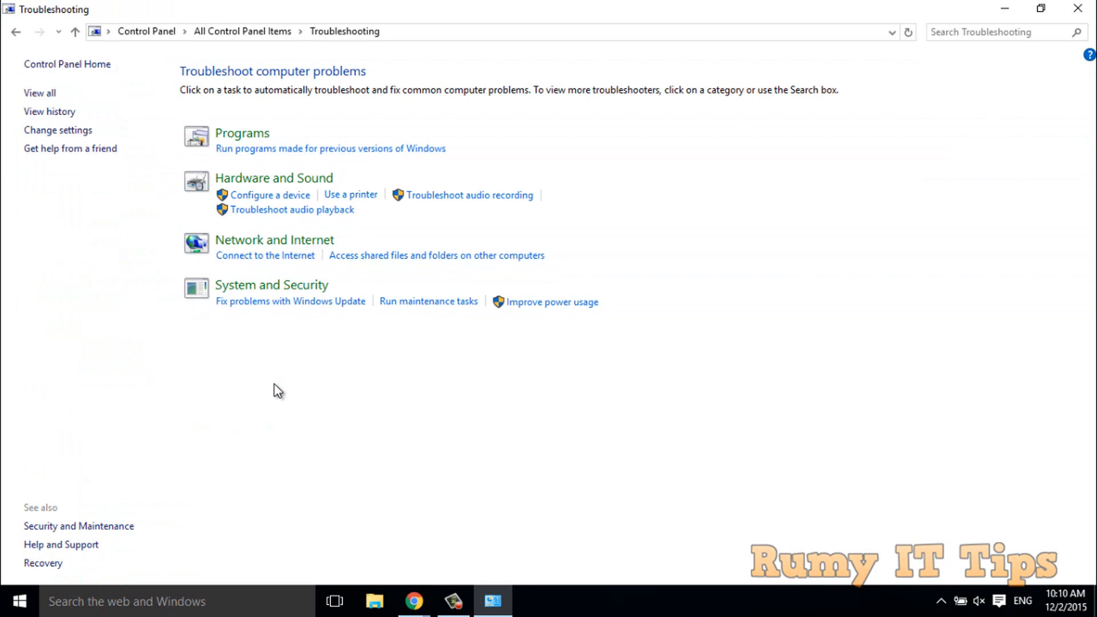
Run the Hardware and Devices troubleshooter, apply the suggested restart fix, cancel the restart page and close Troubleshooting
{"action": "left_click", "coordinate": [294, 201]}
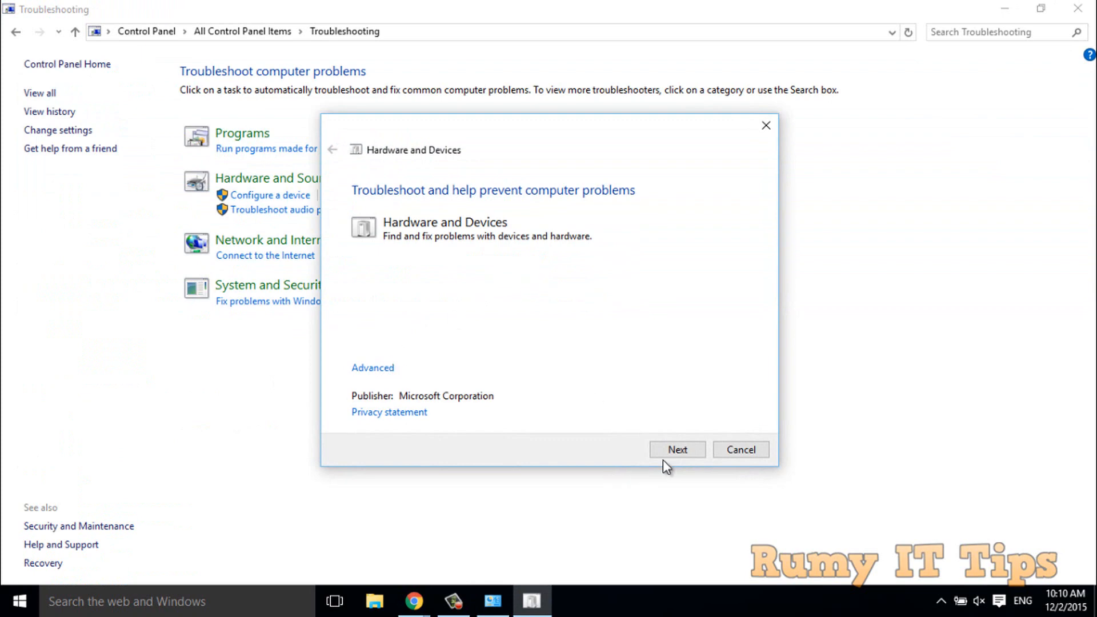
{"action": "left_click", "coordinate": [674, 450]}
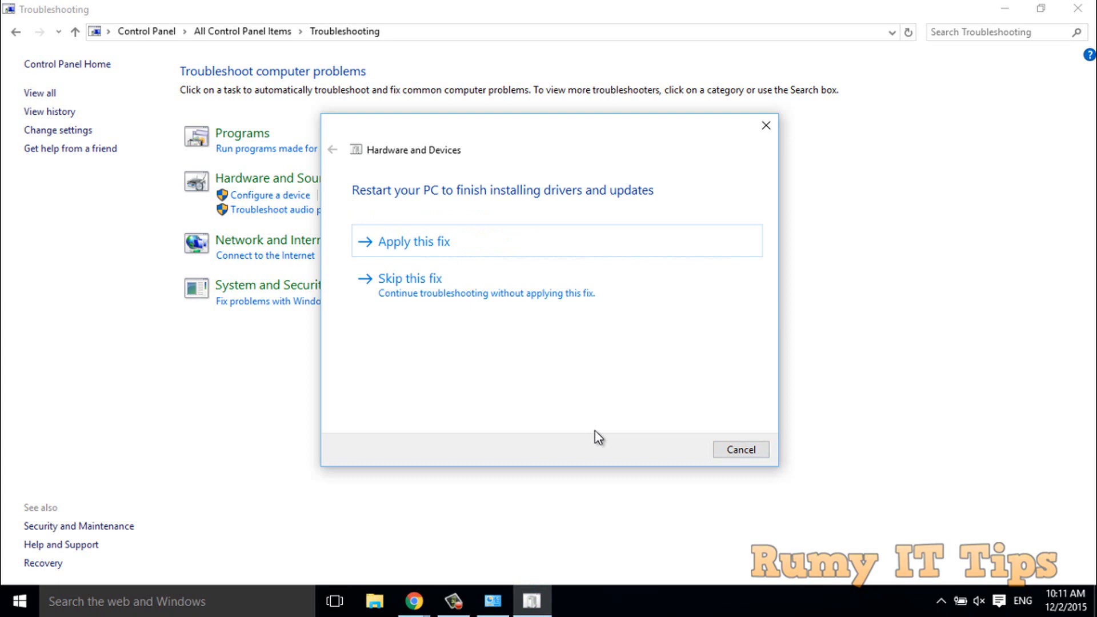
{"action": "left_click", "coordinate": [526, 240]}
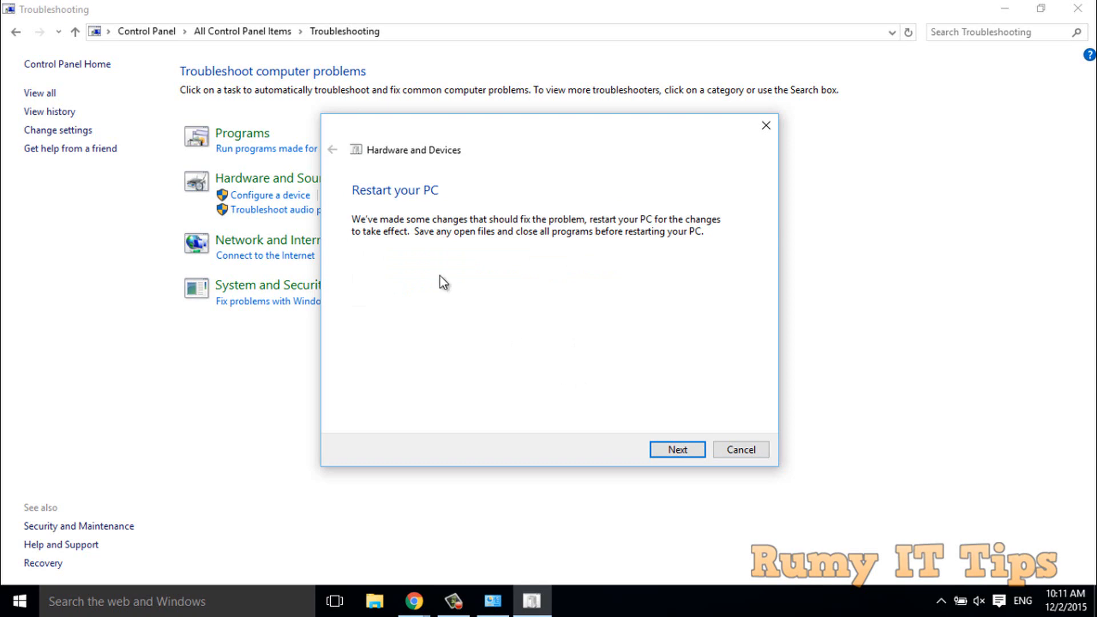
{"action": "left_click", "coordinate": [748, 452]}
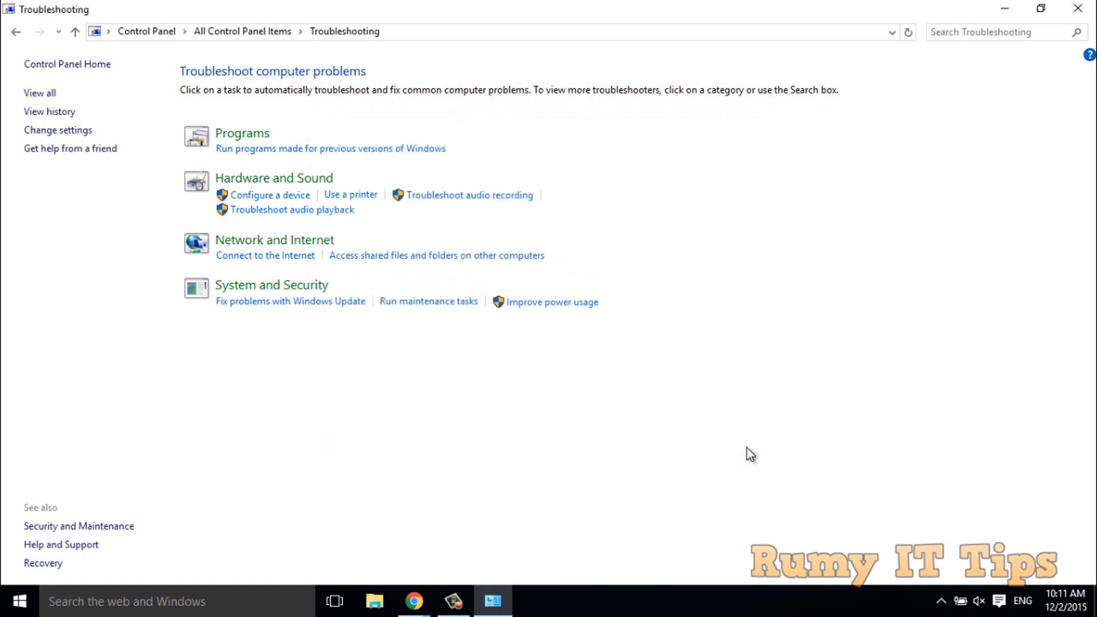
{"action": "left_click", "coordinate": [1065, 15]}
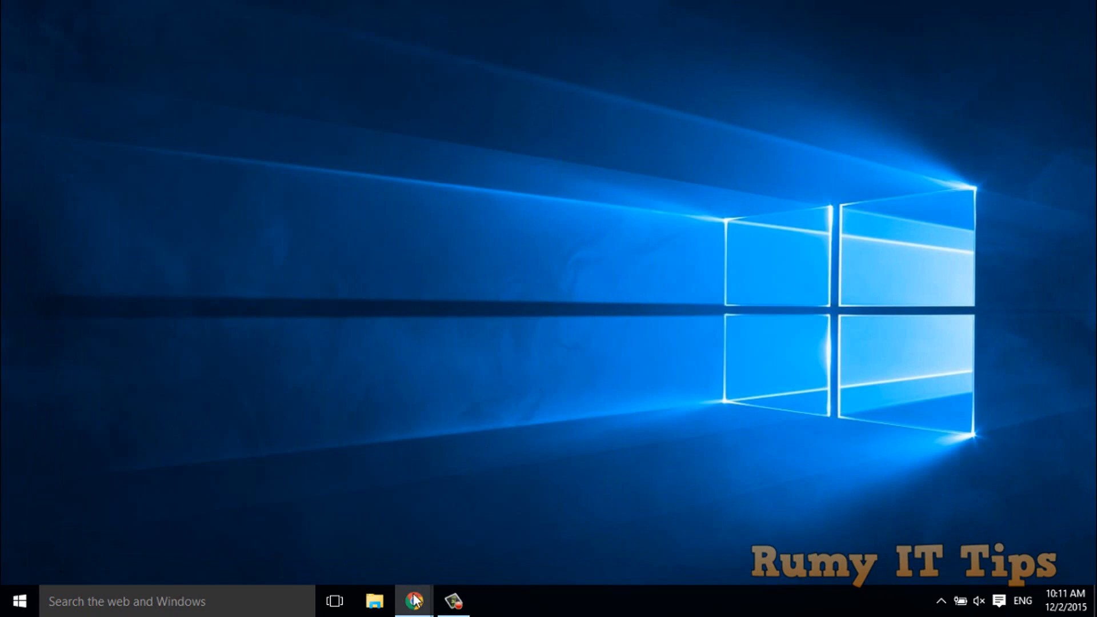
Switch to Chrome and examine the Realtek page's card reader driver entry for XP through Win10, then minimize the browser
{"action": "mouse_move", "coordinate": [416, 601]}
{"action": "left_click", "coordinate": [485, 543]}
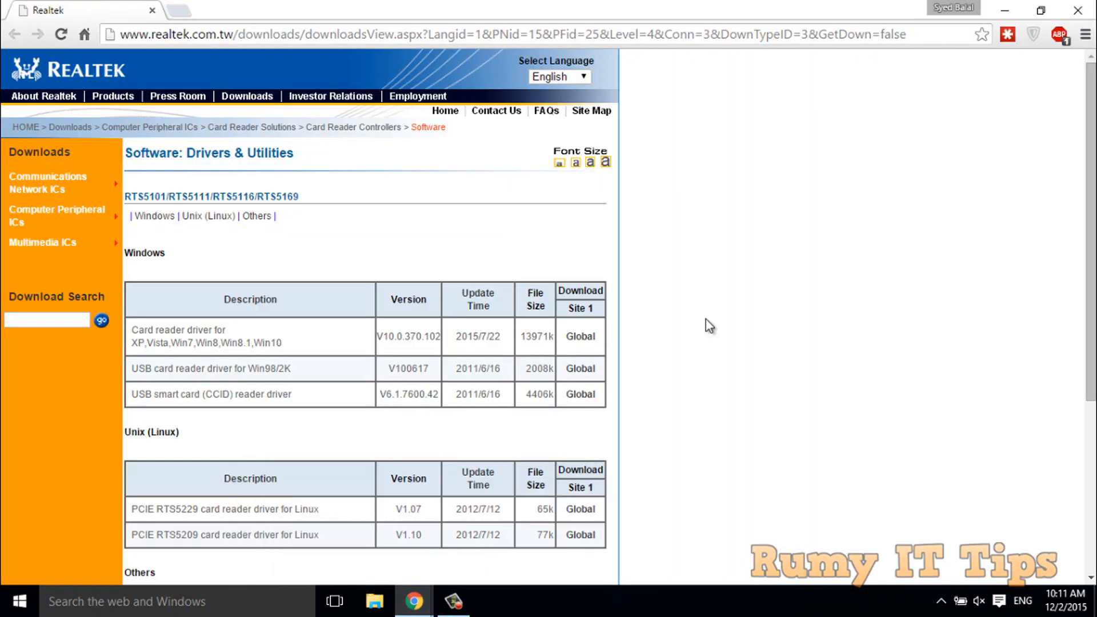
{"action": "left_click", "coordinate": [355, 35]}
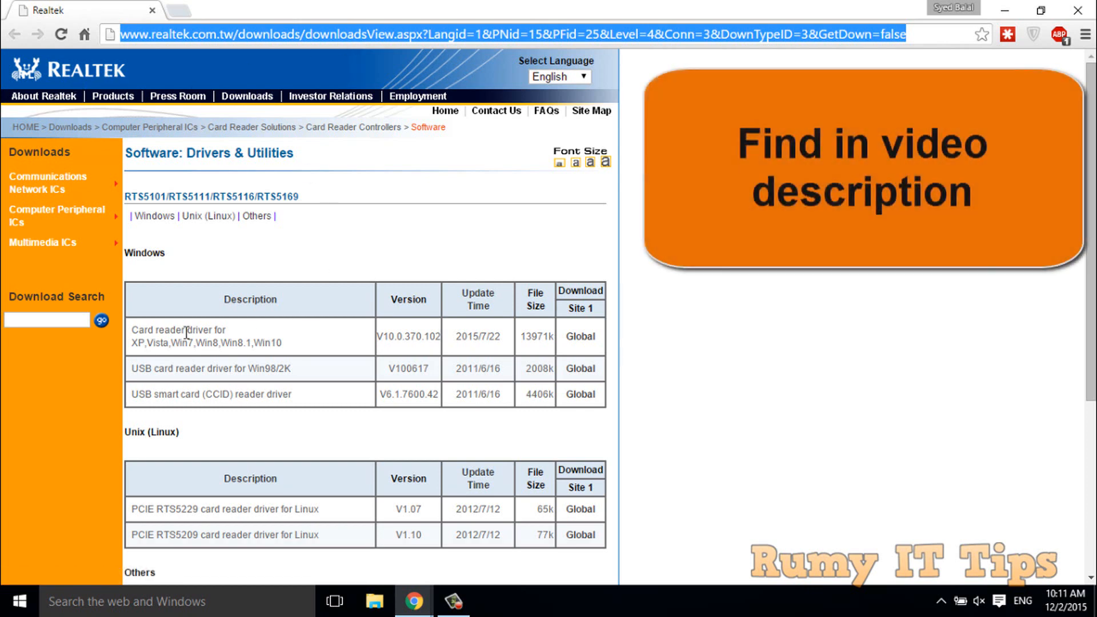
{"action": "left_click_drag", "start_coordinate": [132, 330], "coordinate": [289, 343]}
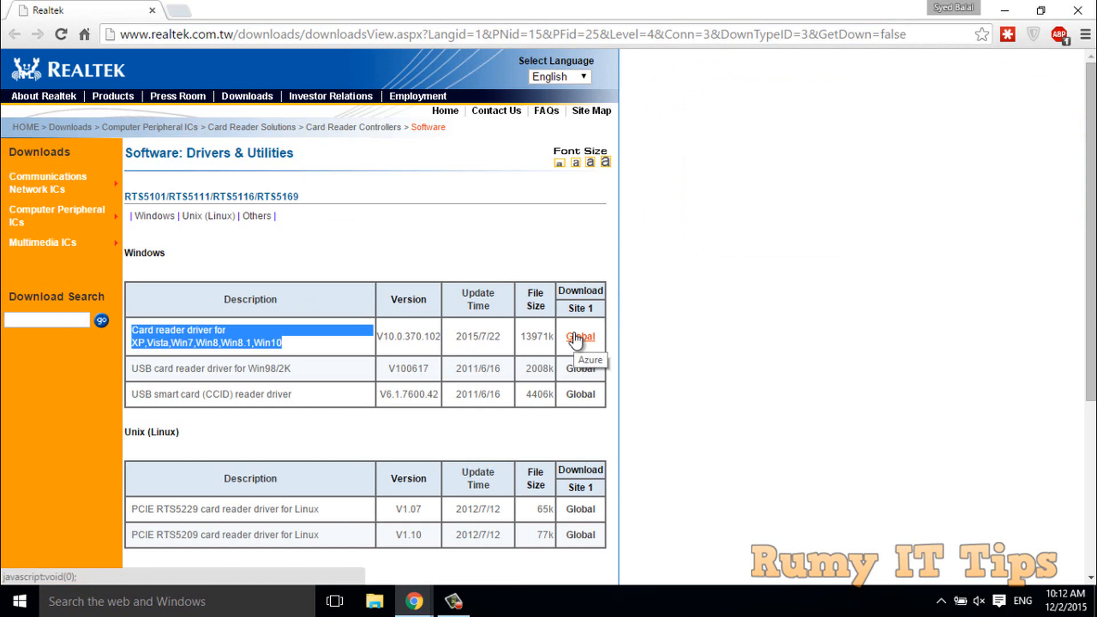
{"action": "left_click", "coordinate": [1004, 10]}
Open This PC and minimize it, and open Disk Management in a maximized window to examine the removable disks
{"action": "left_click", "coordinate": [374, 601]}
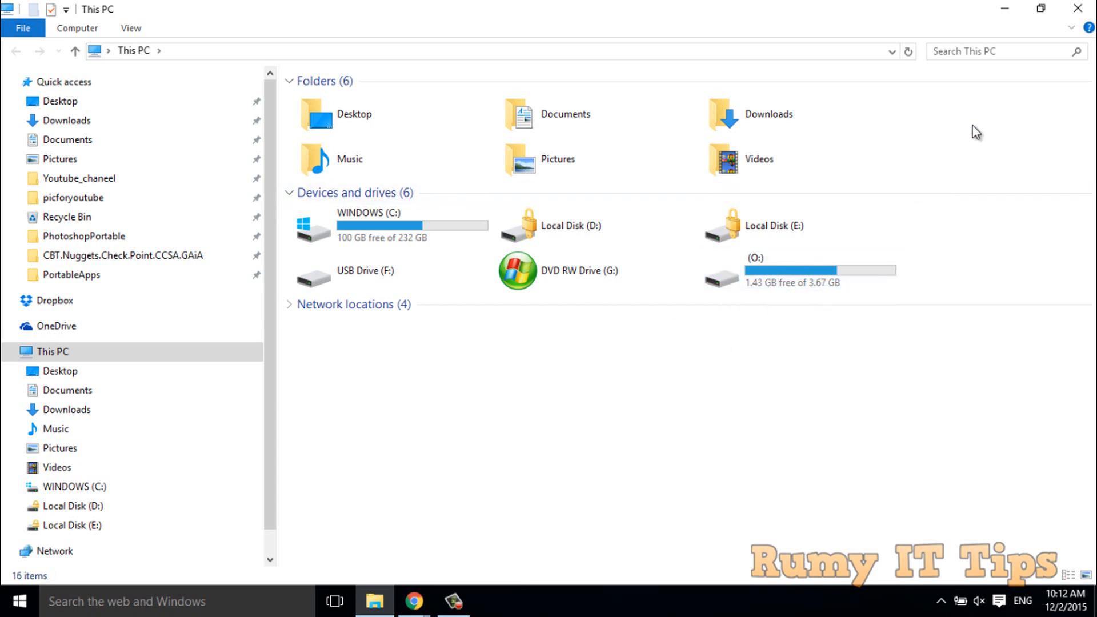
{"action": "left_click", "coordinate": [1005, 9]}
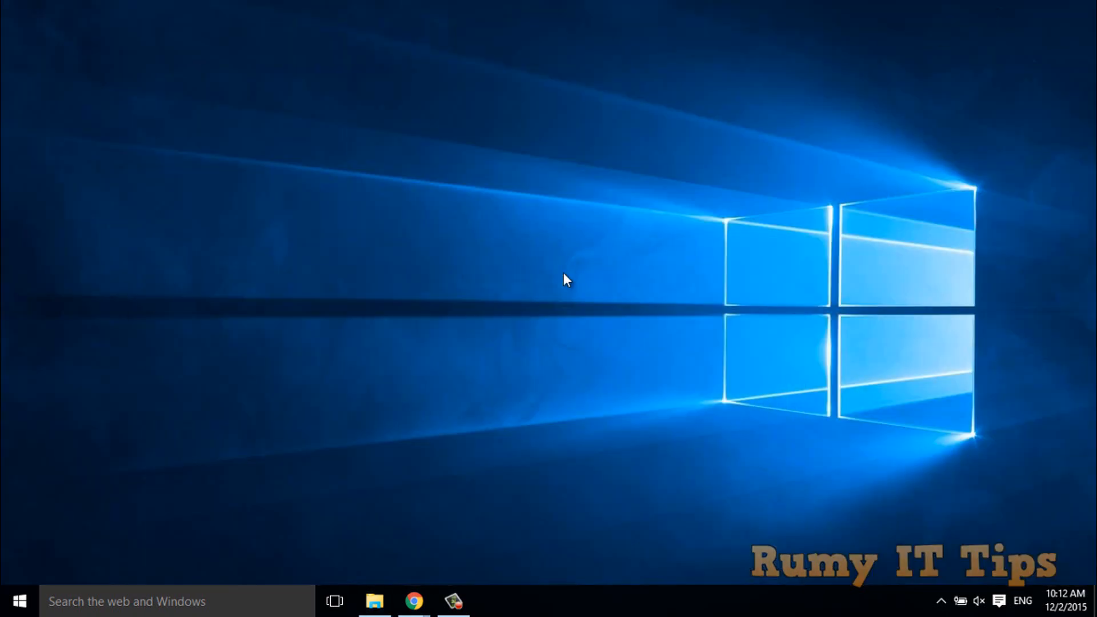
{"action": "right_click", "coordinate": [36, 607]}
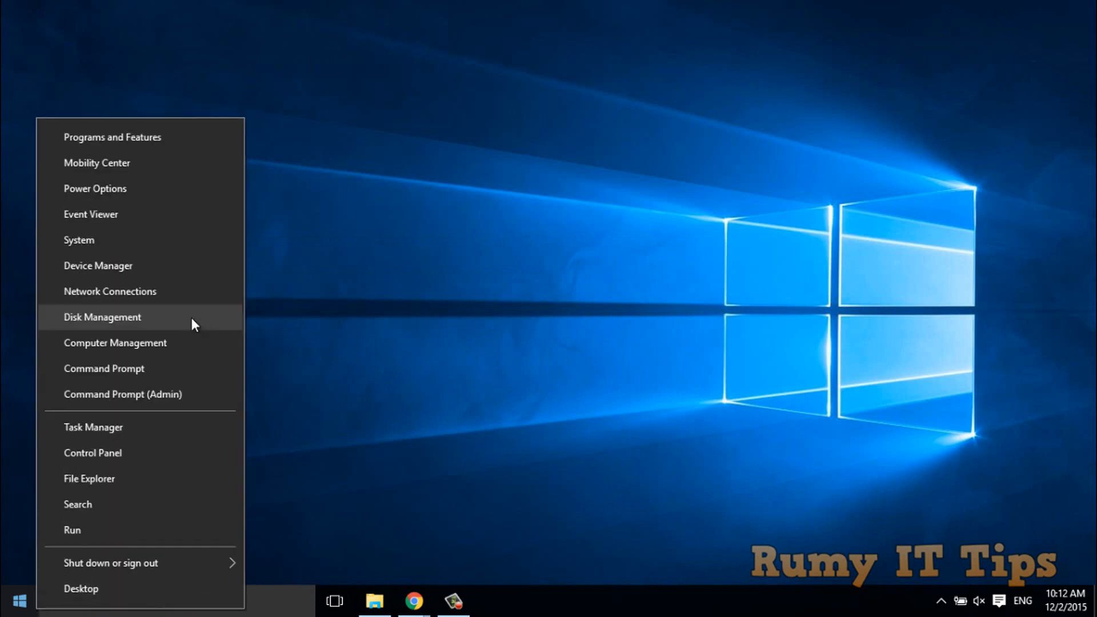
{"action": "left_click", "coordinate": [192, 320]}
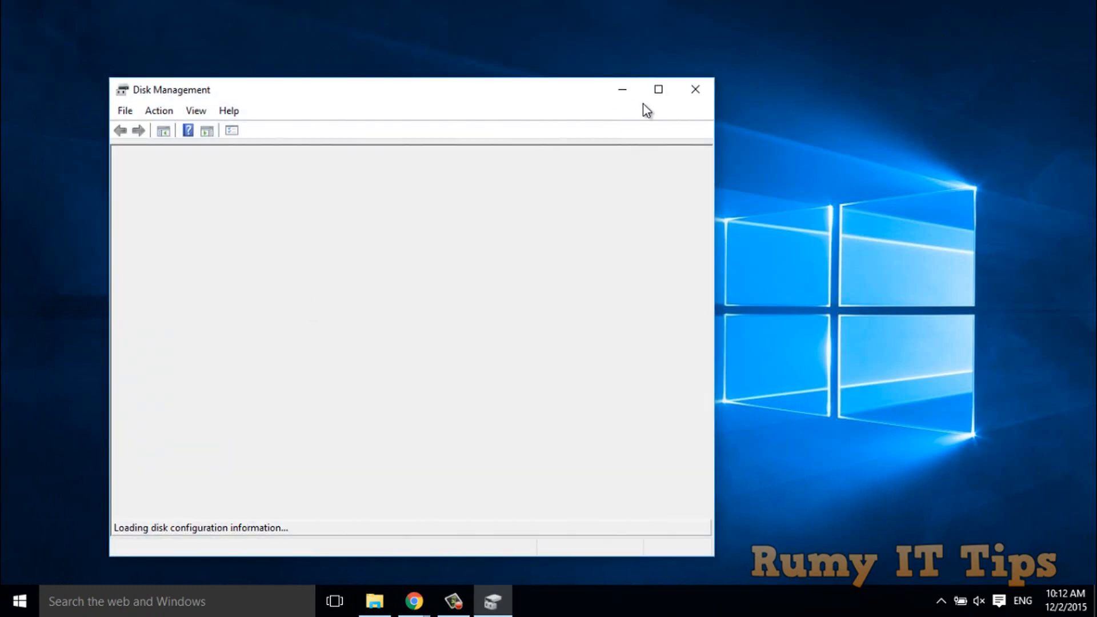
{"action": "left_click", "coordinate": [658, 91]}
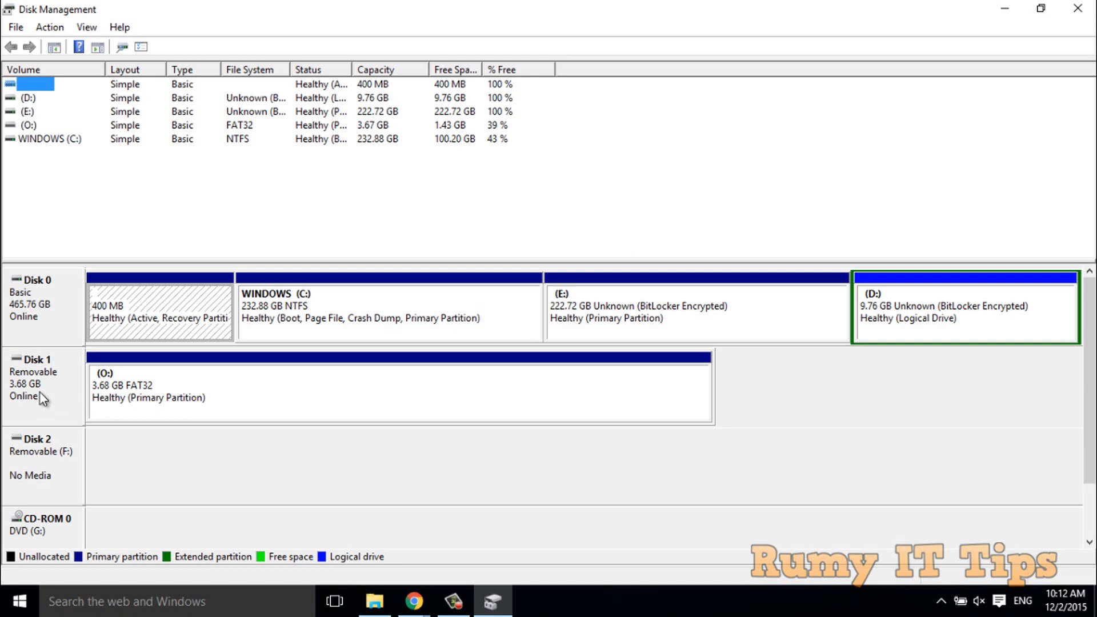
Return to This PC and turn the "Hide empty drives" option back on in Folder Options, applying the change
{"action": "left_click", "coordinate": [371, 606]}
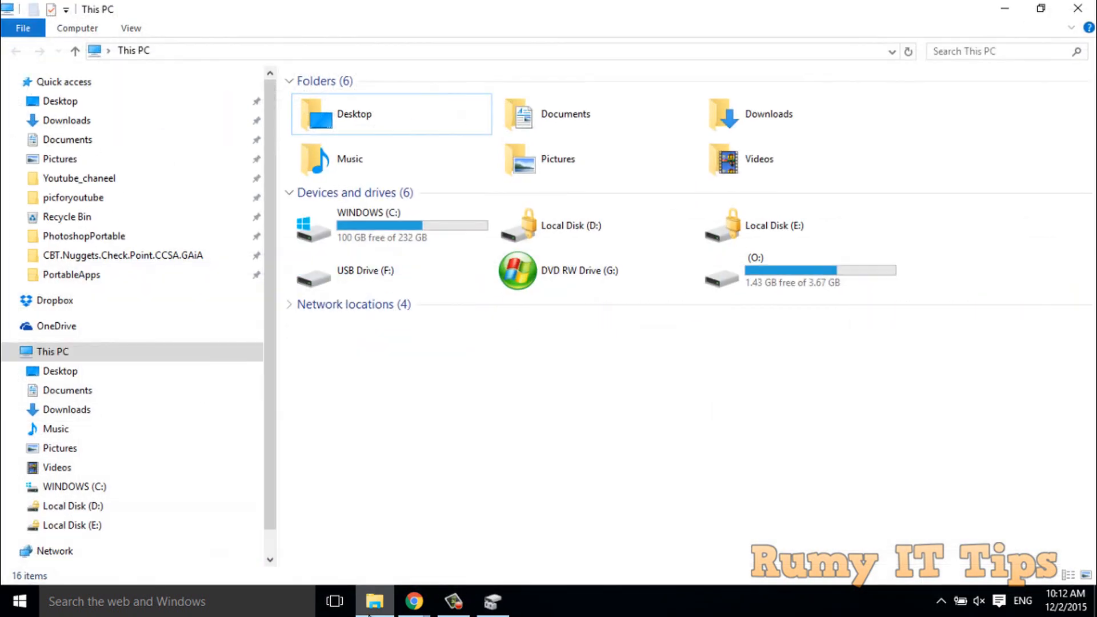
{"action": "left_click", "coordinate": [24, 28]}
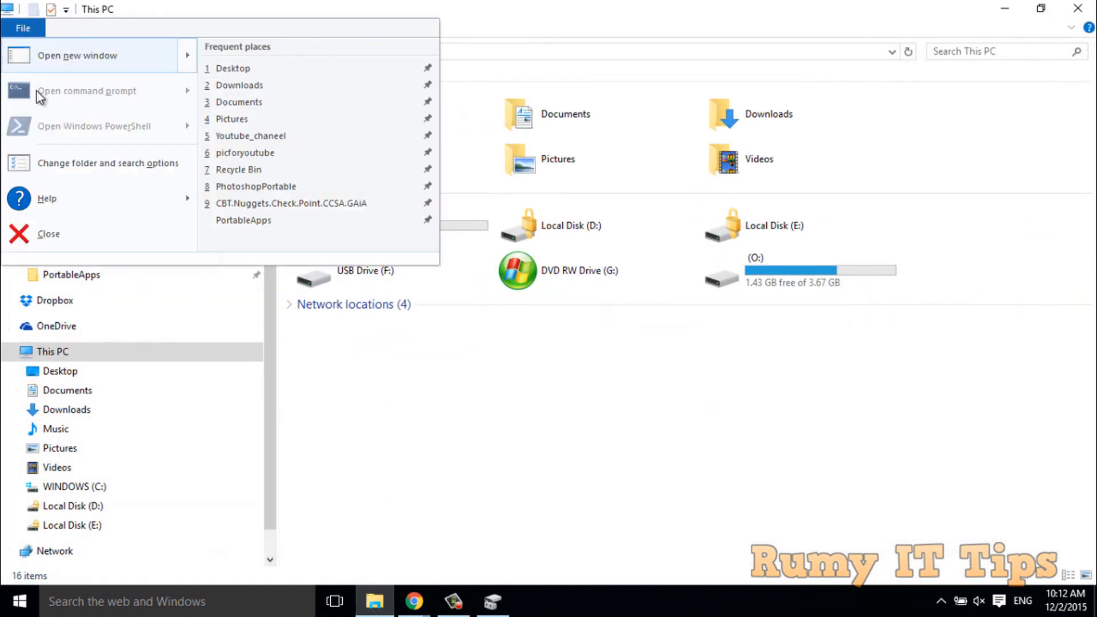
{"action": "left_click", "coordinate": [52, 170]}
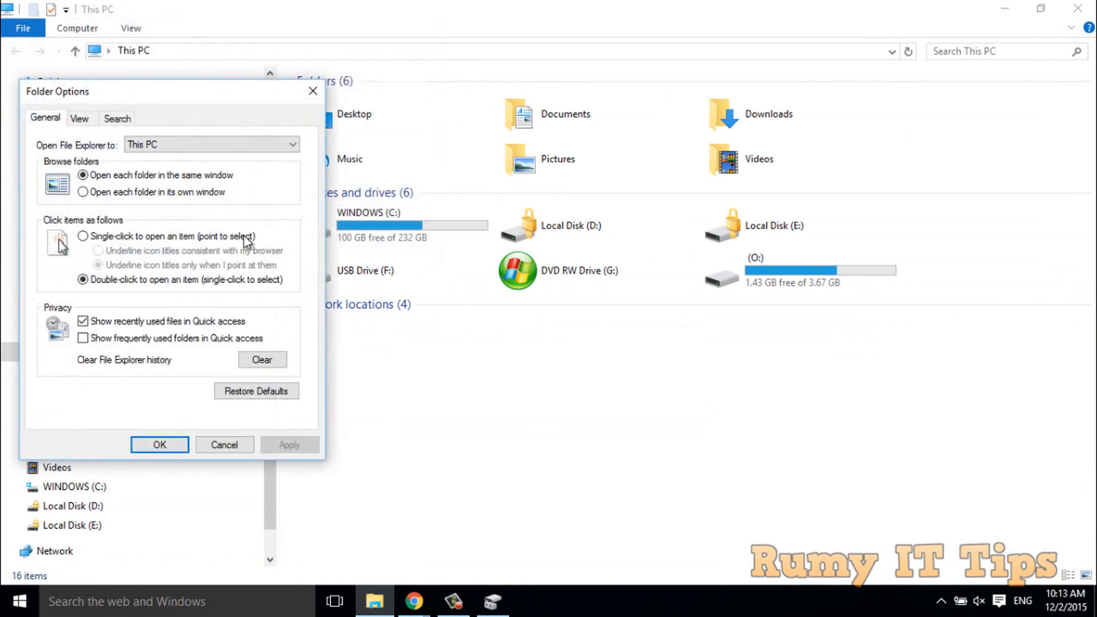
{"action": "left_click", "coordinate": [86, 119]}
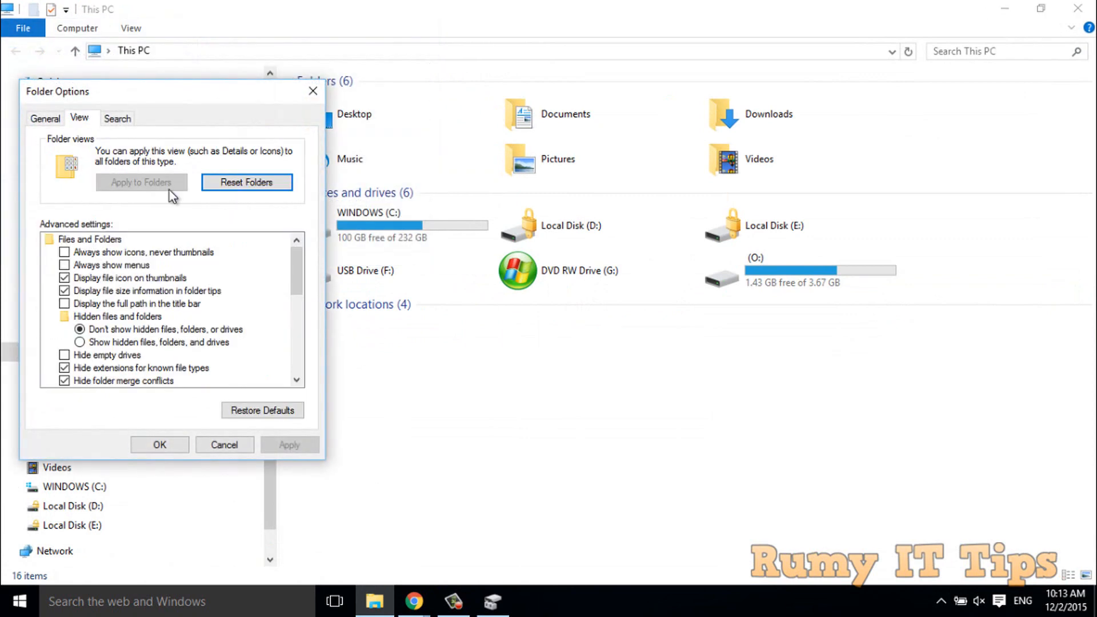
{"action": "left_click", "coordinate": [66, 356]}
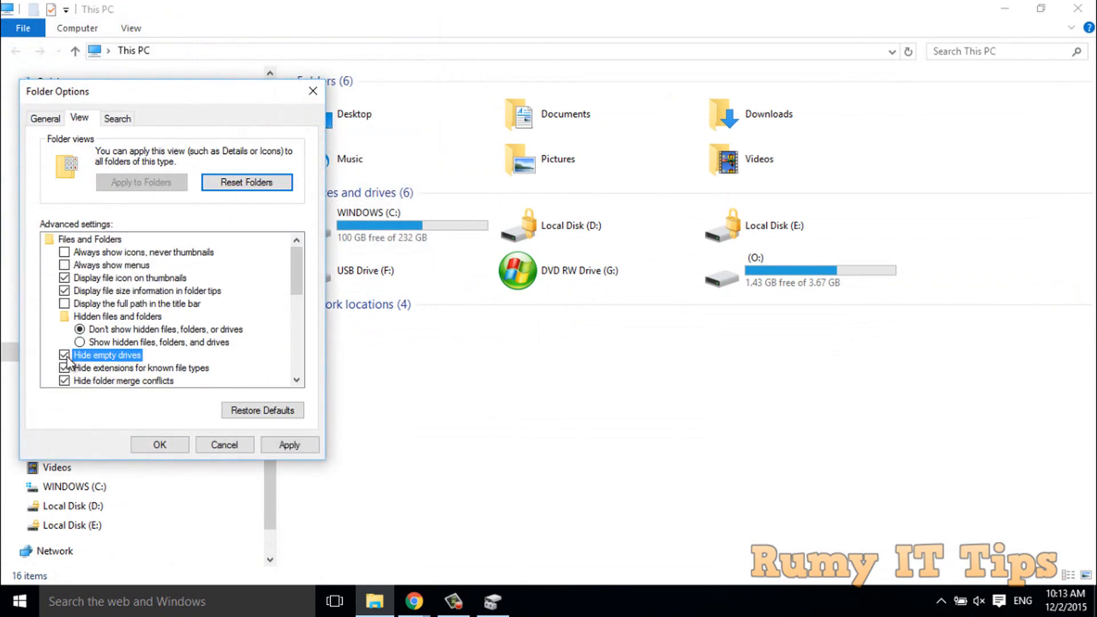
{"action": "left_click", "coordinate": [276, 450]}
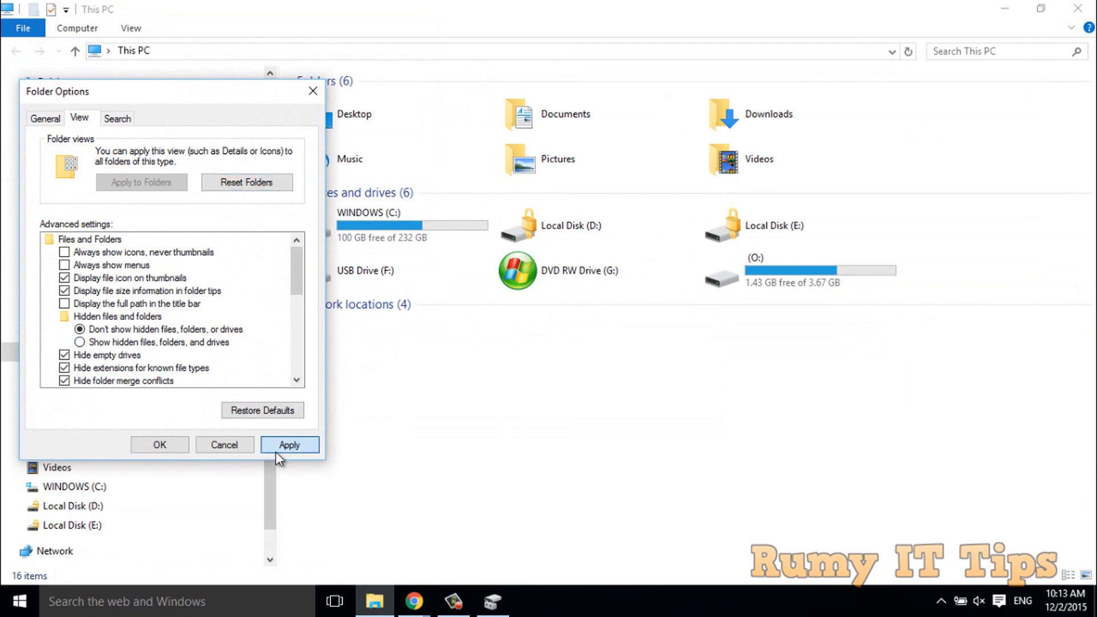
{"action": "left_click", "coordinate": [160, 445]}
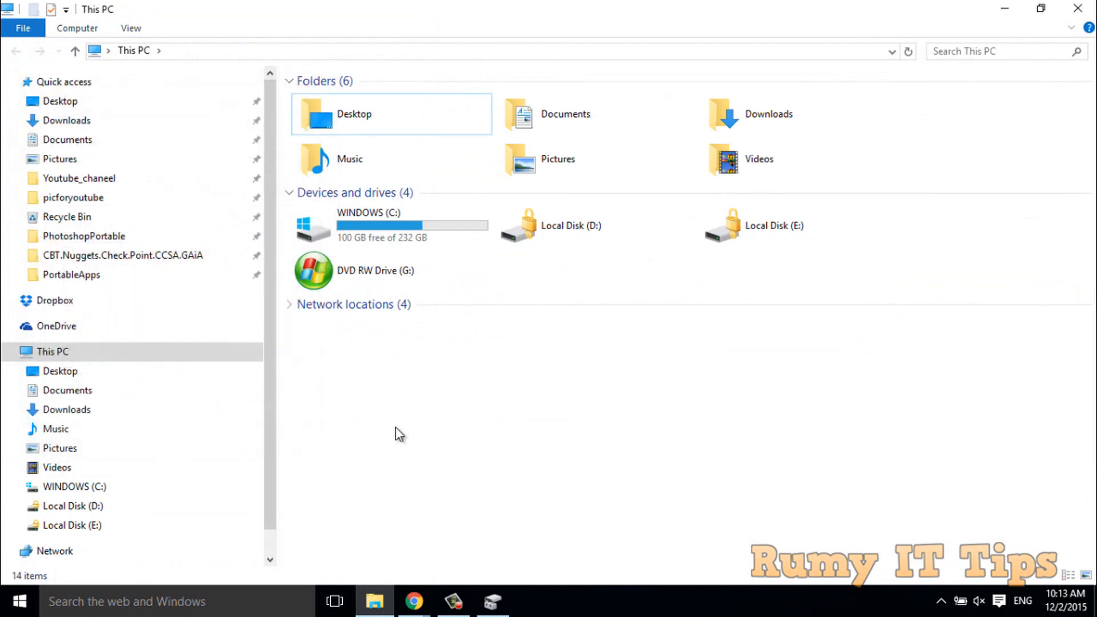
Switch to Disk Management and refresh the disk list
{"action": "left_click", "coordinate": [492, 601]}
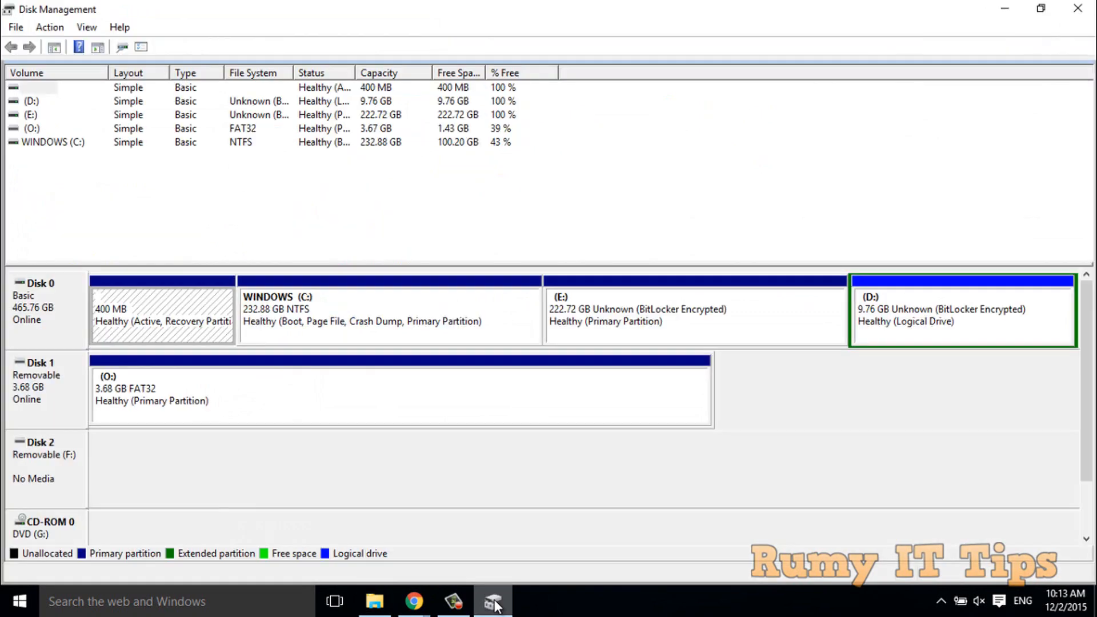
{"action": "left_click", "coordinate": [121, 48]}
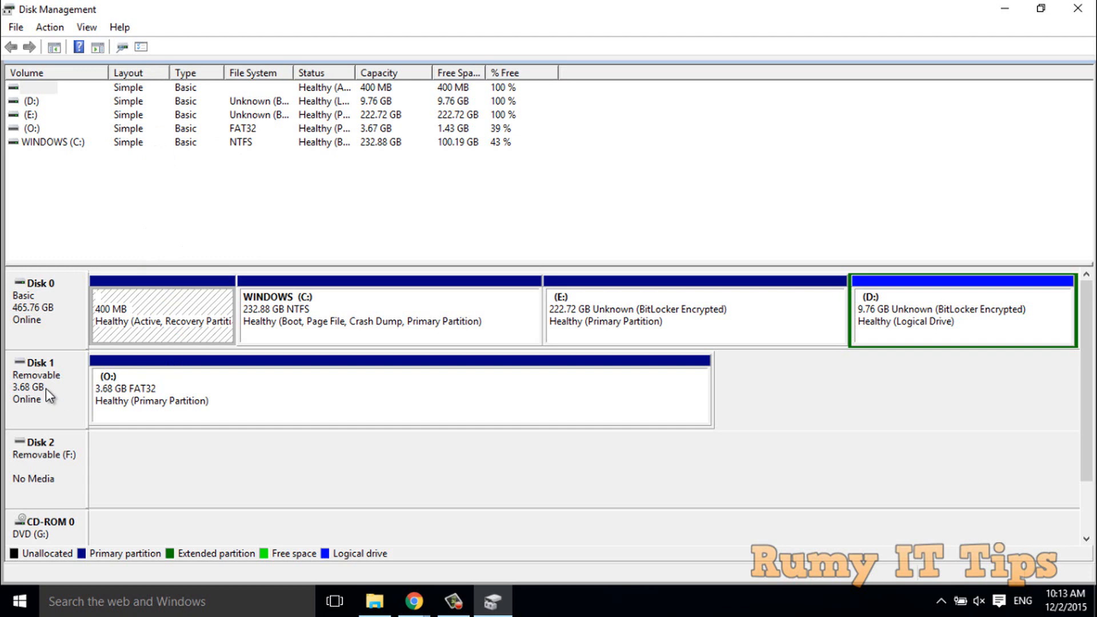
{"action": "right_click", "coordinate": [63, 385]}
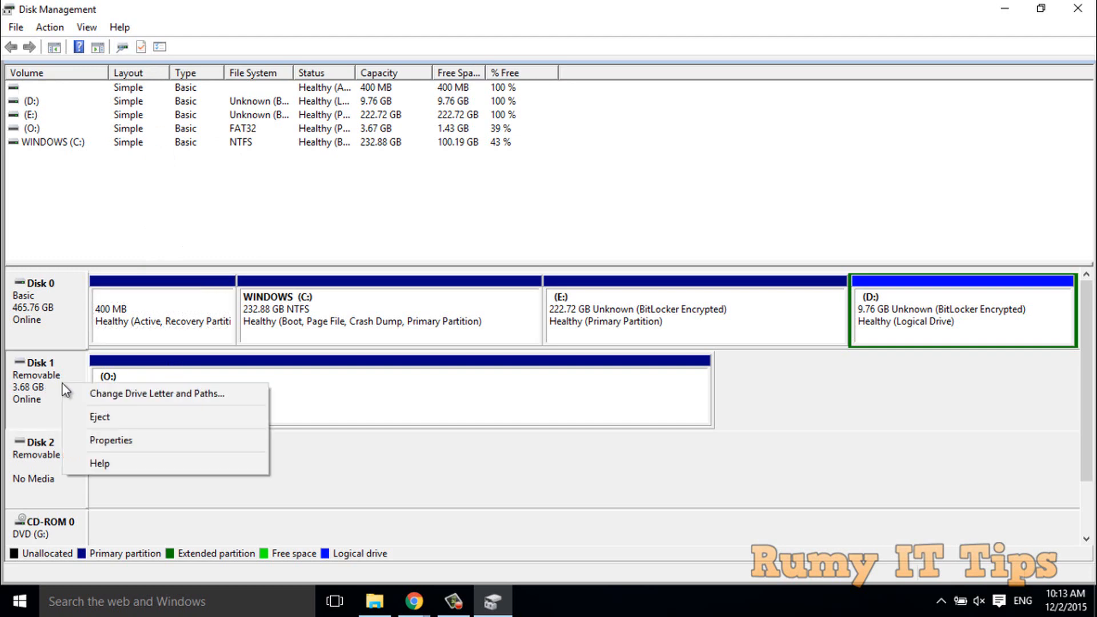
{"action": "left_click", "coordinate": [132, 396]}
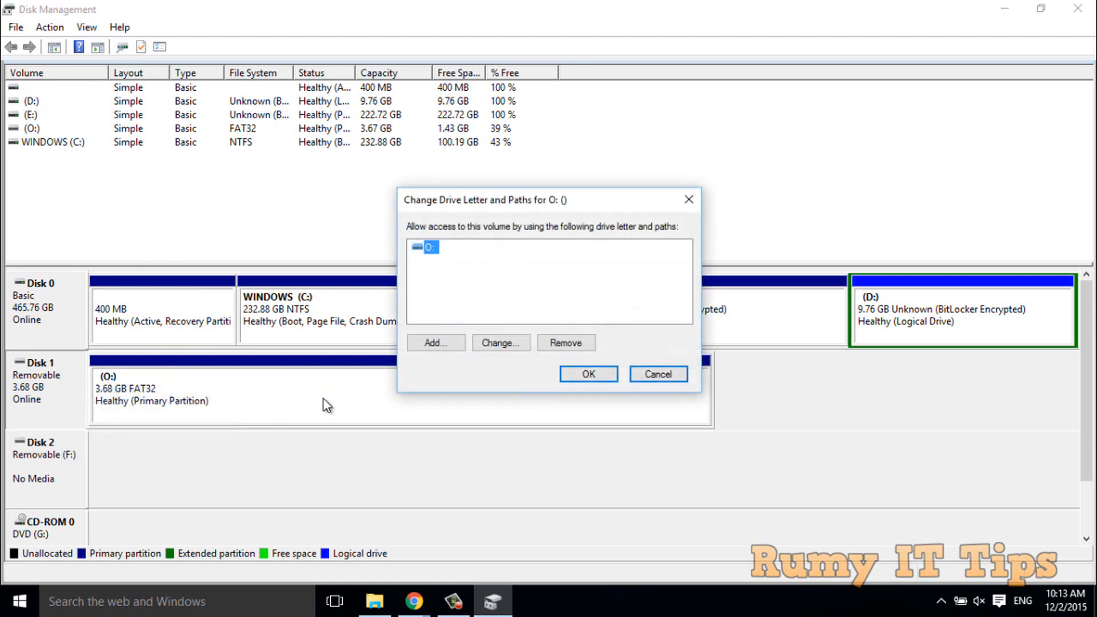
{"action": "left_click", "coordinate": [658, 375]}
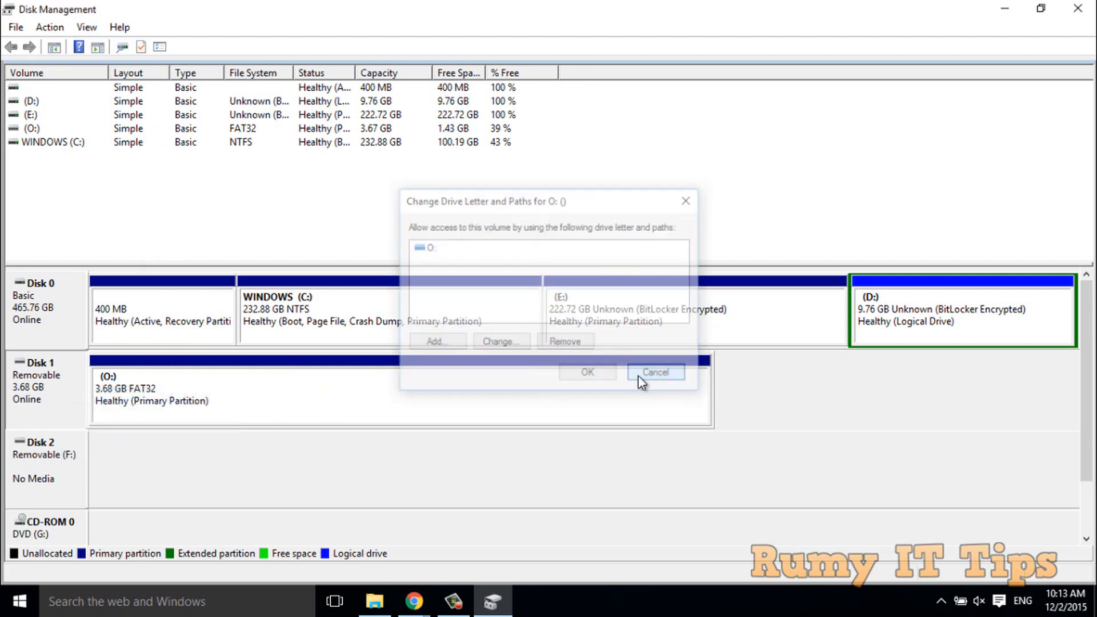
Try to change the drive letter of the removable Disk 1 volume to S, agreeing to continue despite the drive-letter warning
{"action": "right_click", "coordinate": [52, 400]}
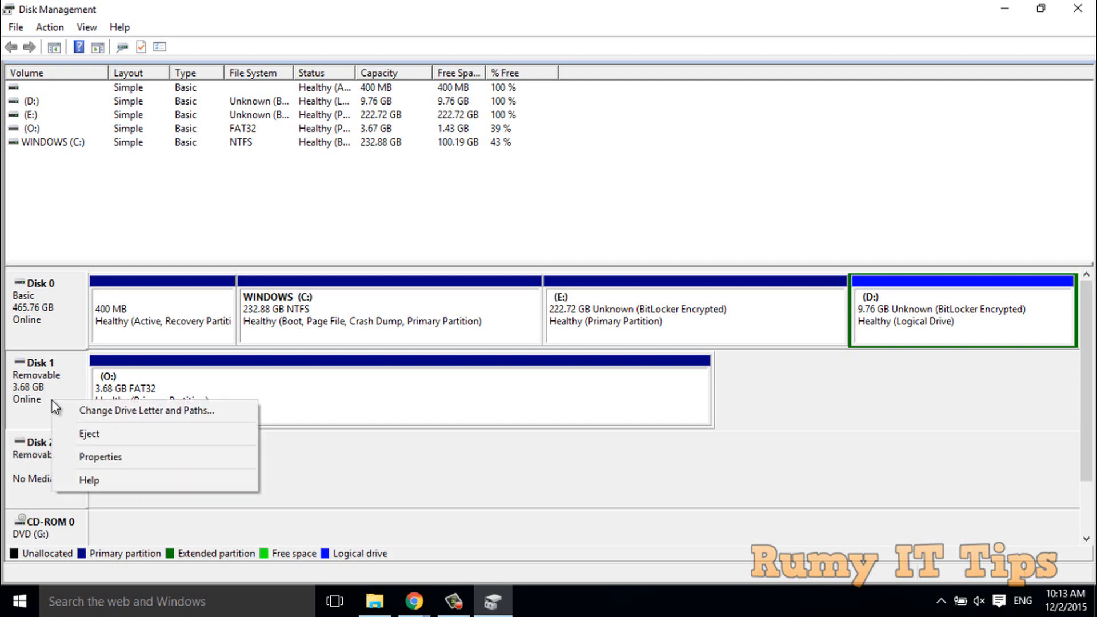
{"action": "left_click", "coordinate": [222, 409]}
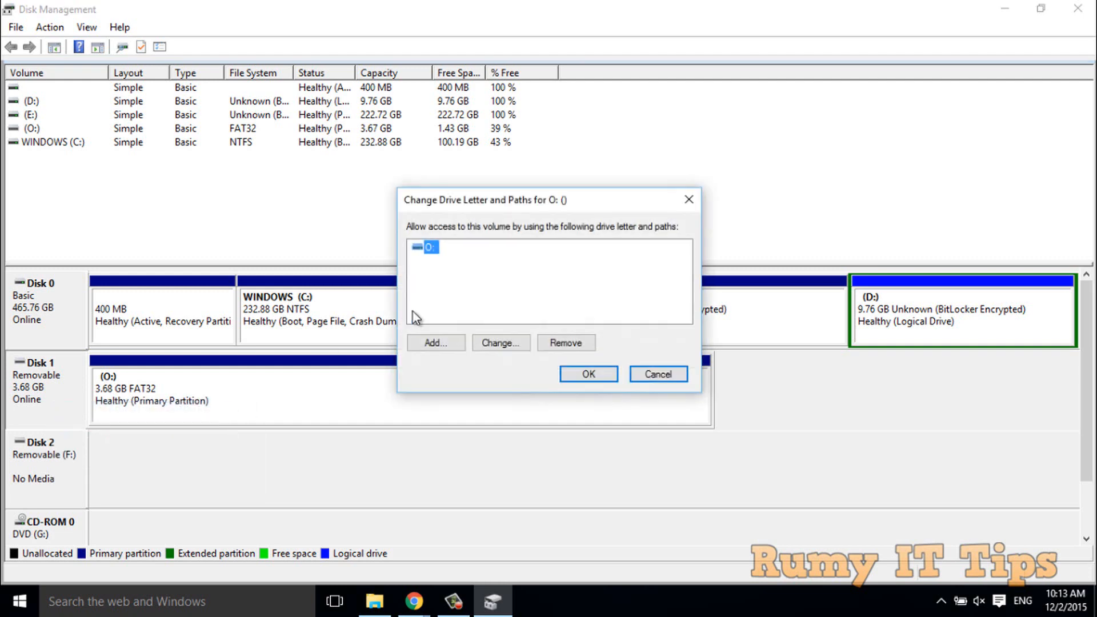
{"action": "left_click", "coordinate": [486, 342]}
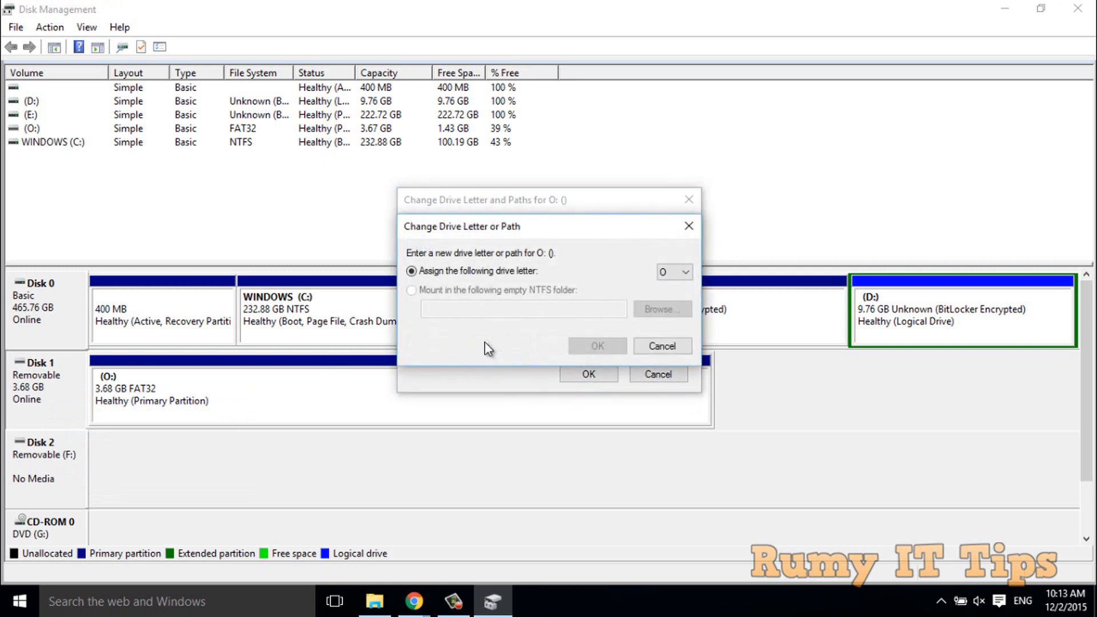
{"action": "left_click", "coordinate": [668, 273]}
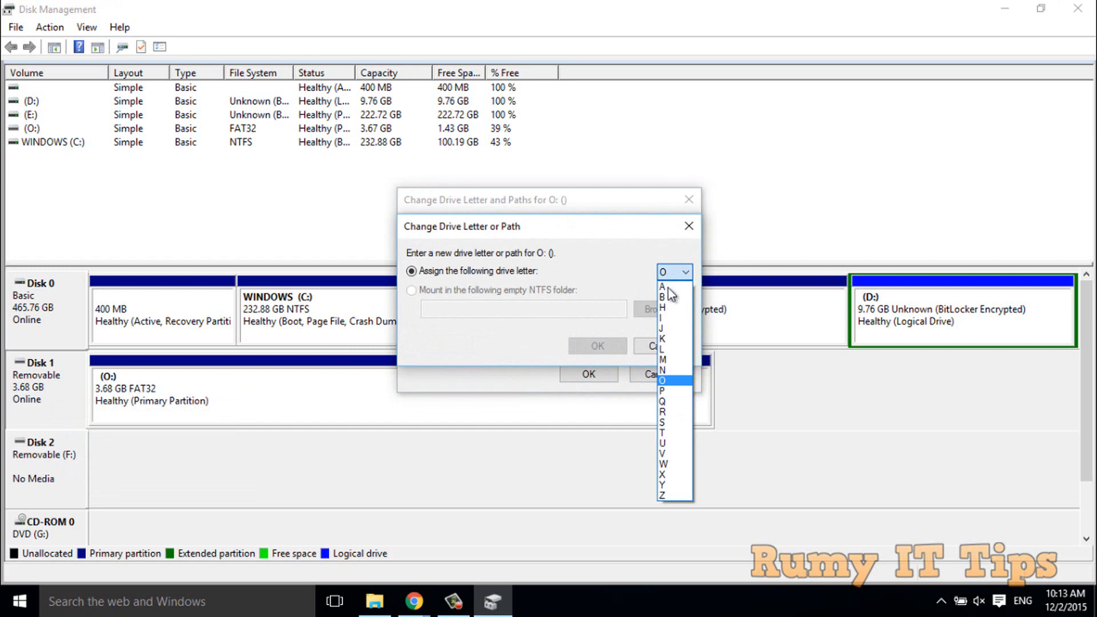
{"action": "left_click", "coordinate": [672, 422]}
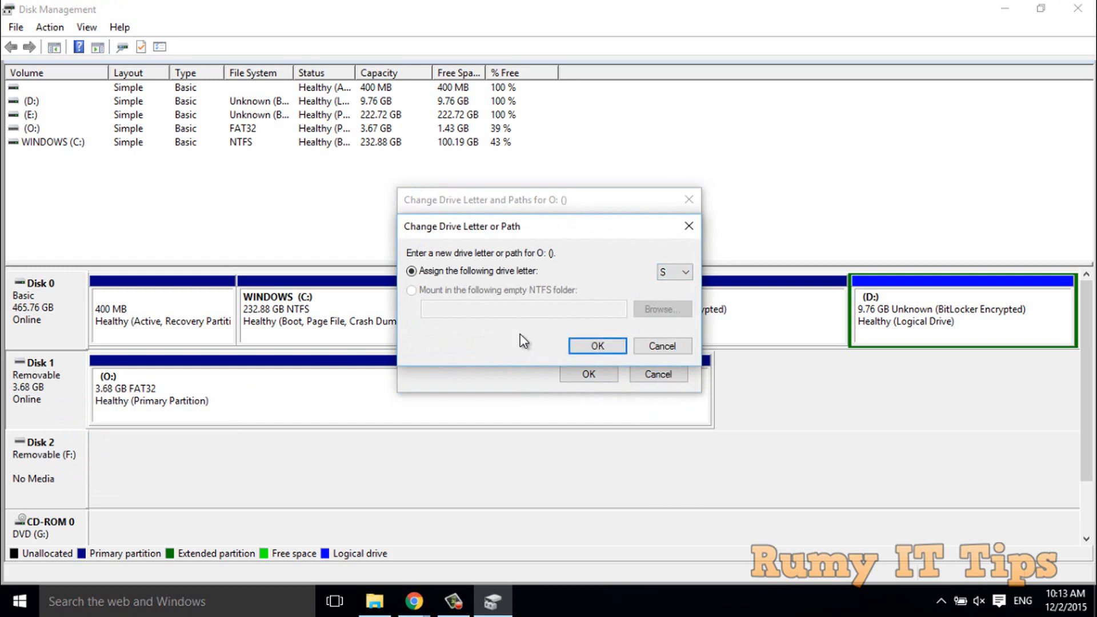
{"action": "left_click", "coordinate": [593, 345]}
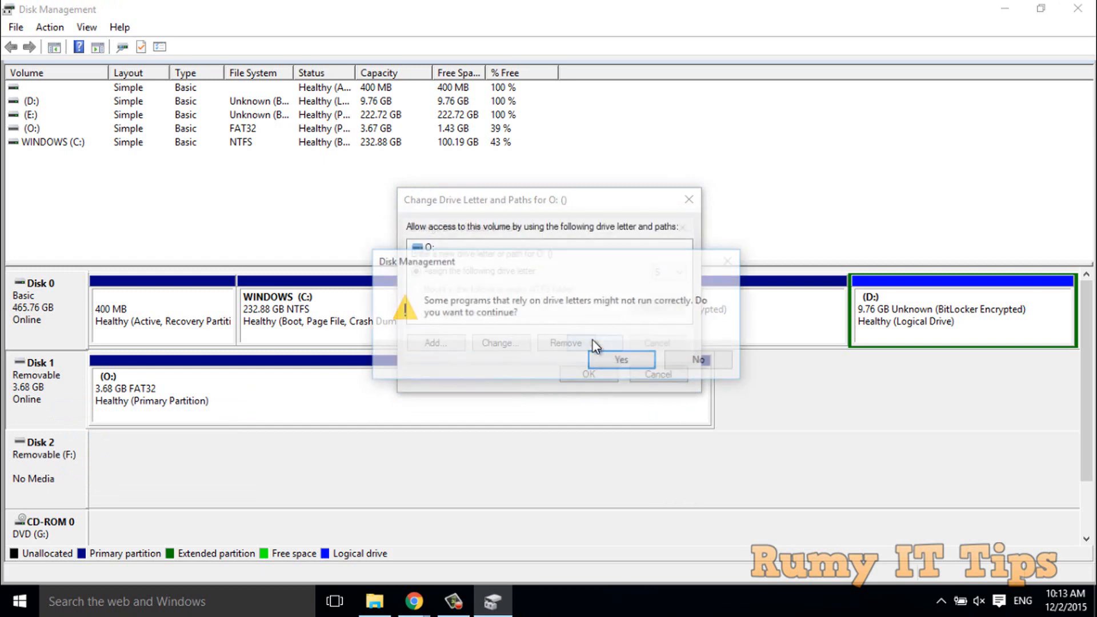
{"action": "left_click", "coordinate": [642, 360]}
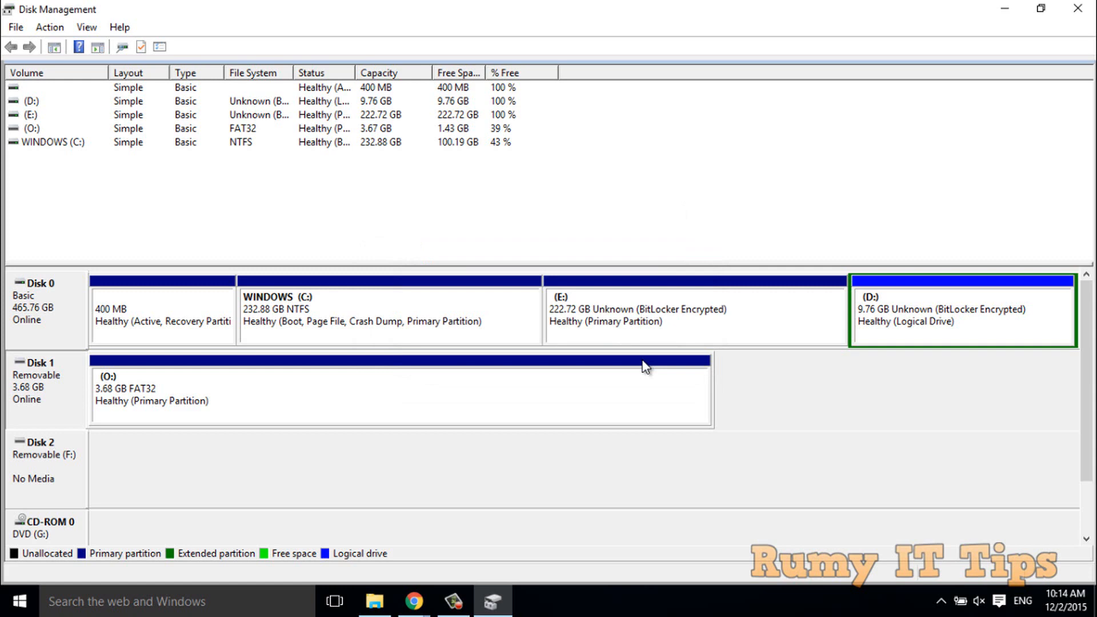
Minimize Disk Management and, in This PC, turn off the "Hide empty drives" option in Folder Options
{"action": "left_click", "coordinate": [1014, 8]}
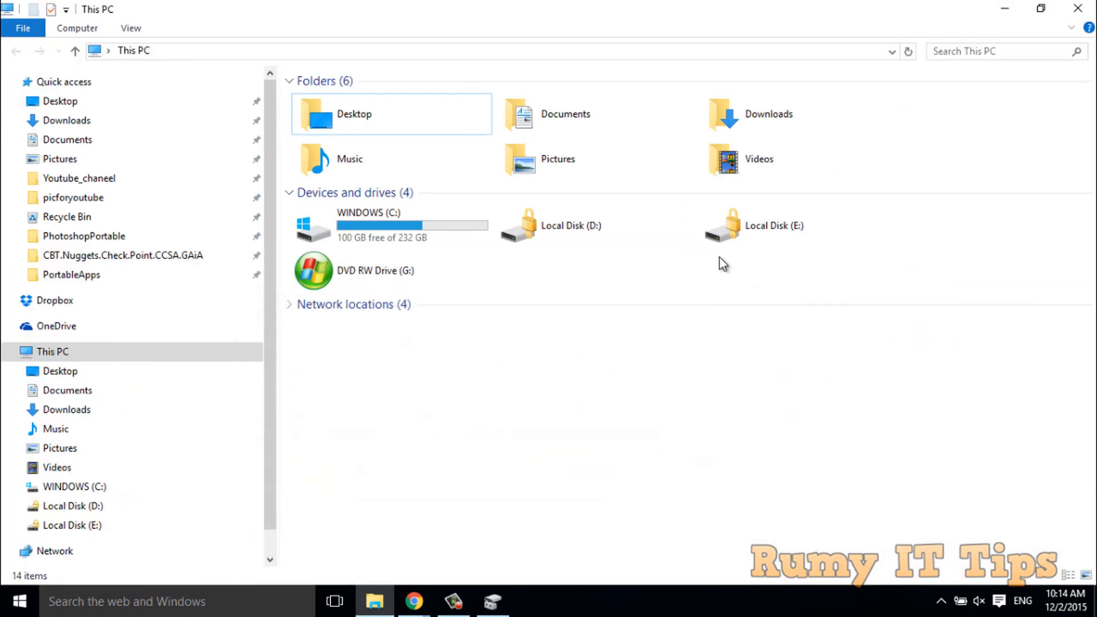
{"action": "left_click", "coordinate": [25, 29]}
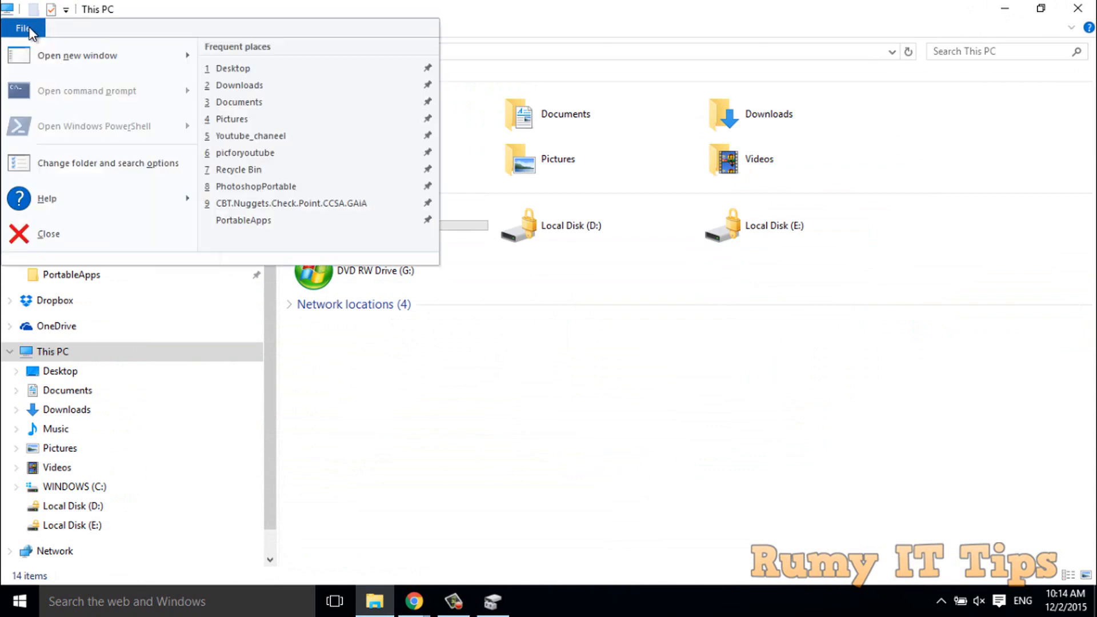
{"action": "left_click", "coordinate": [116, 160]}
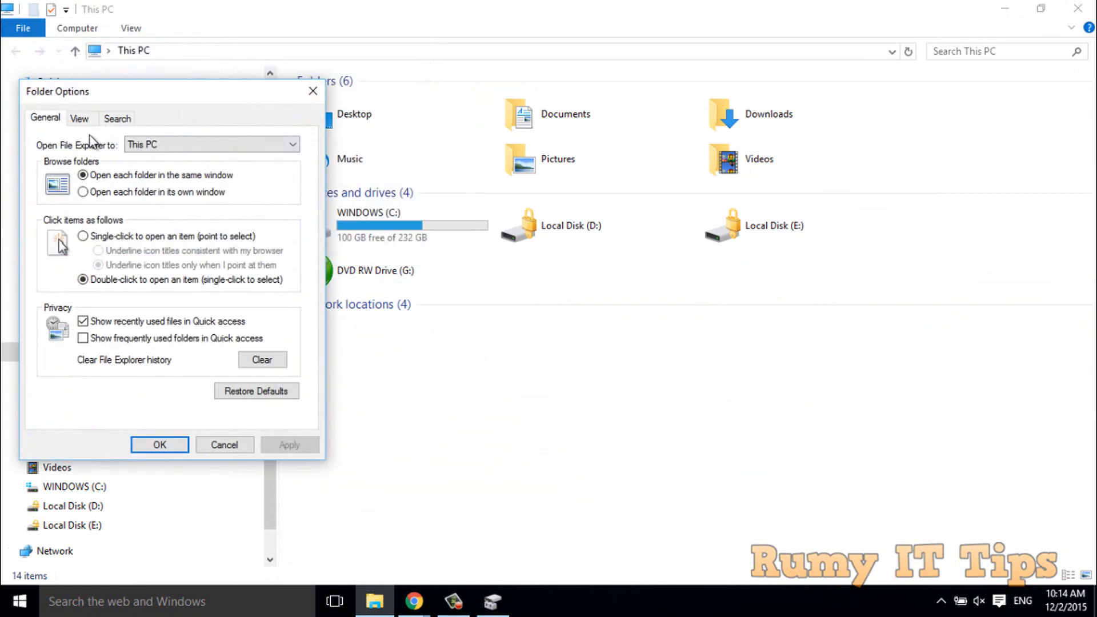
{"action": "left_click", "coordinate": [83, 116]}
{"action": "left_click", "coordinate": [91, 356]}
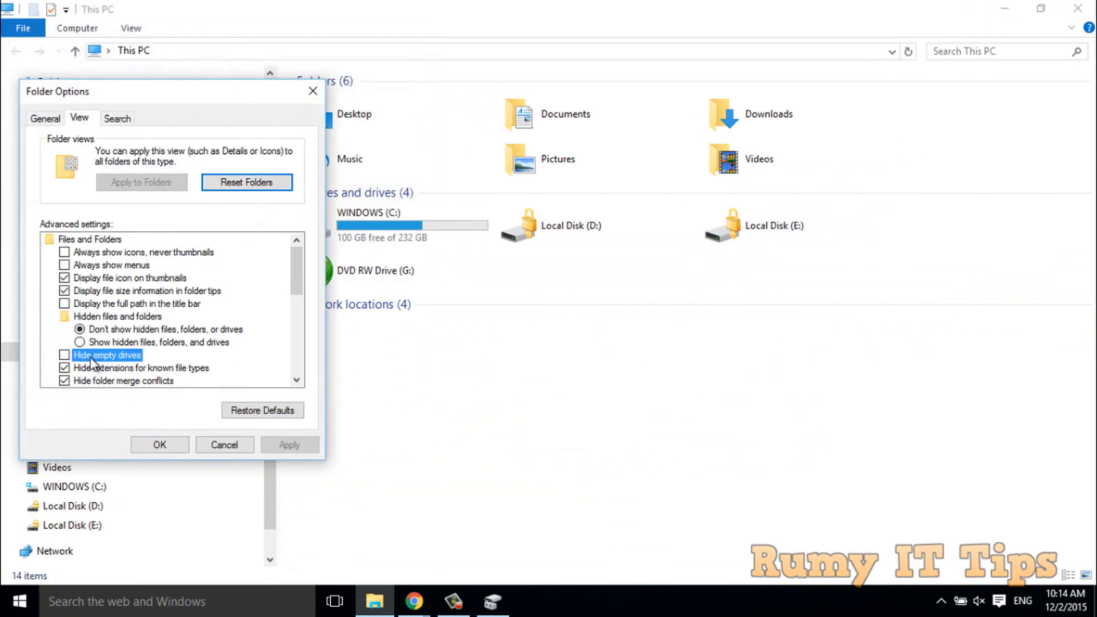
{"action": "left_click", "coordinate": [174, 449]}
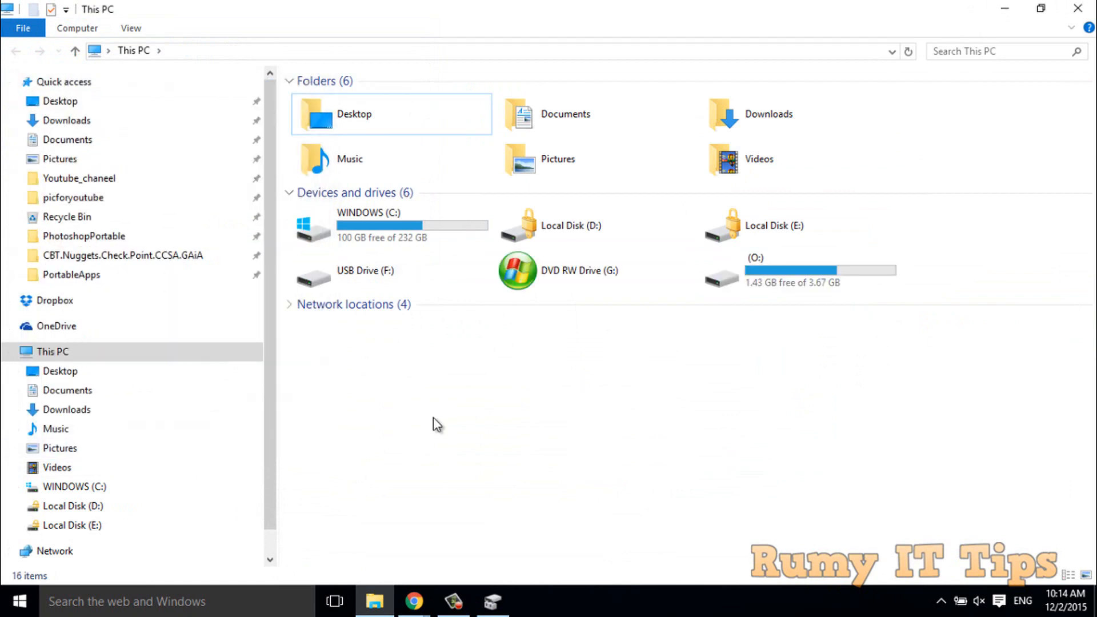